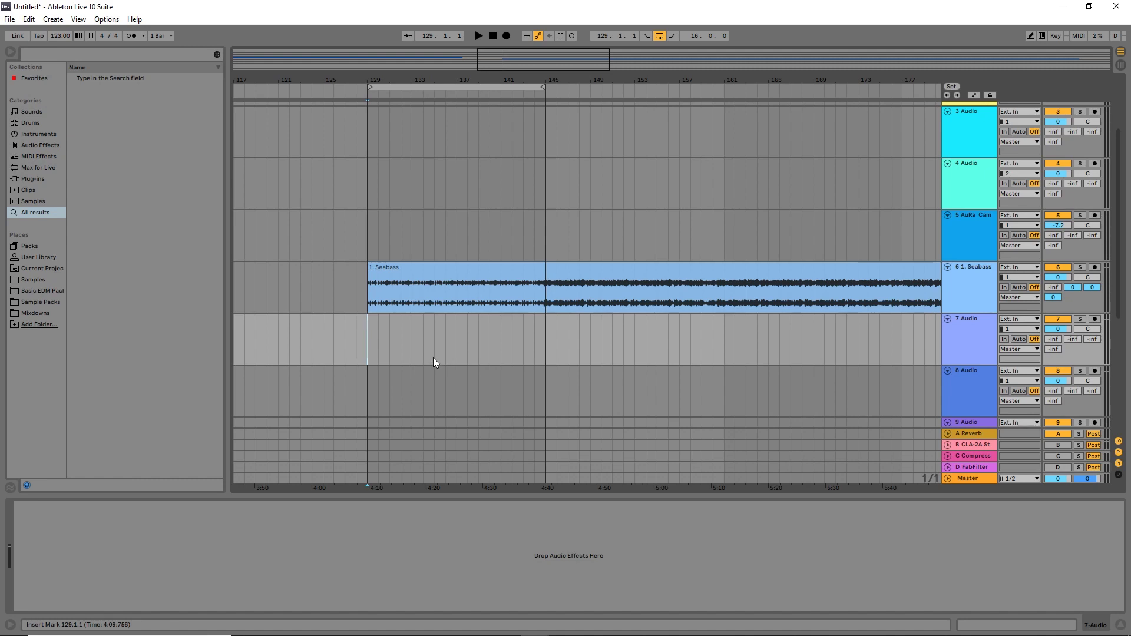
scroll(449, 323, "down", 2)
scroll(449, 324, "up", 2)
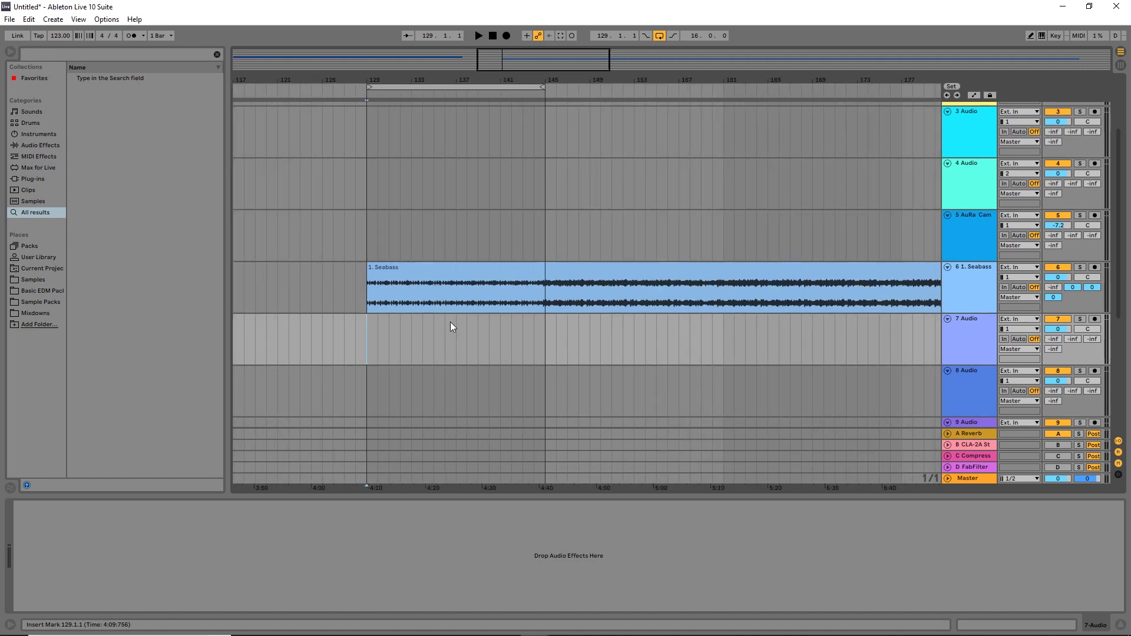
scroll(495, 342, "left", 3)
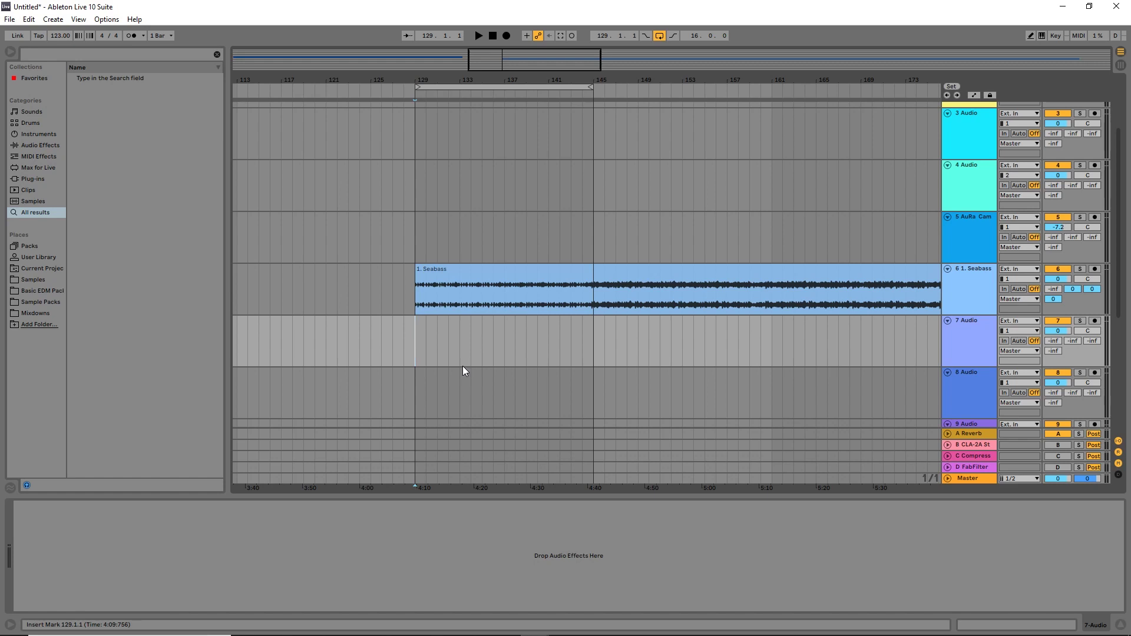
key("plus")
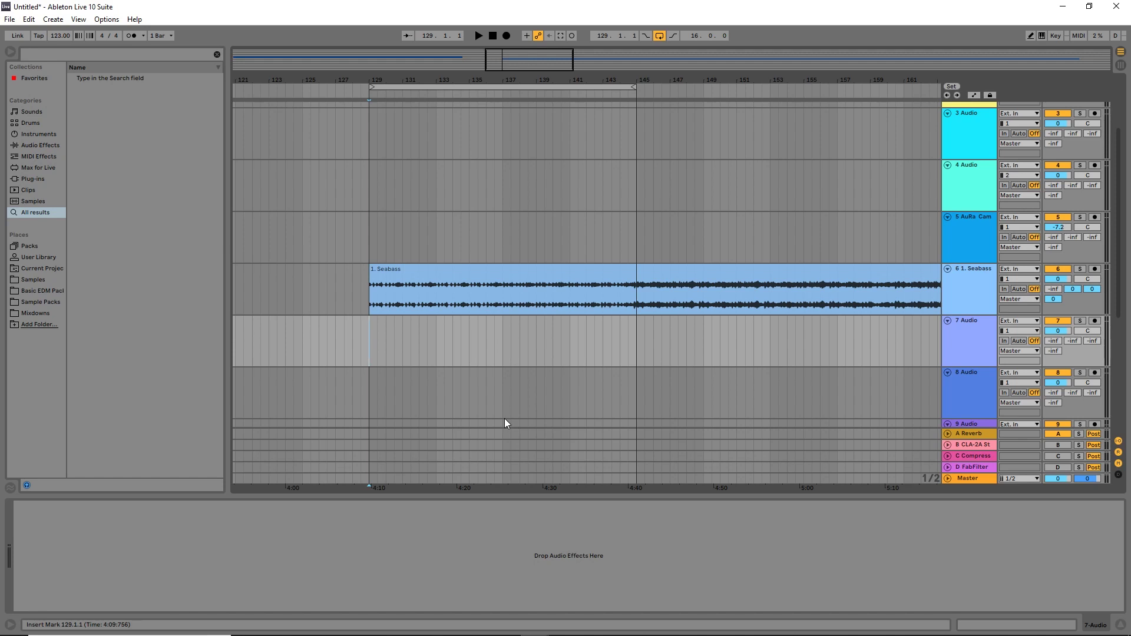
left_click(978, 283)
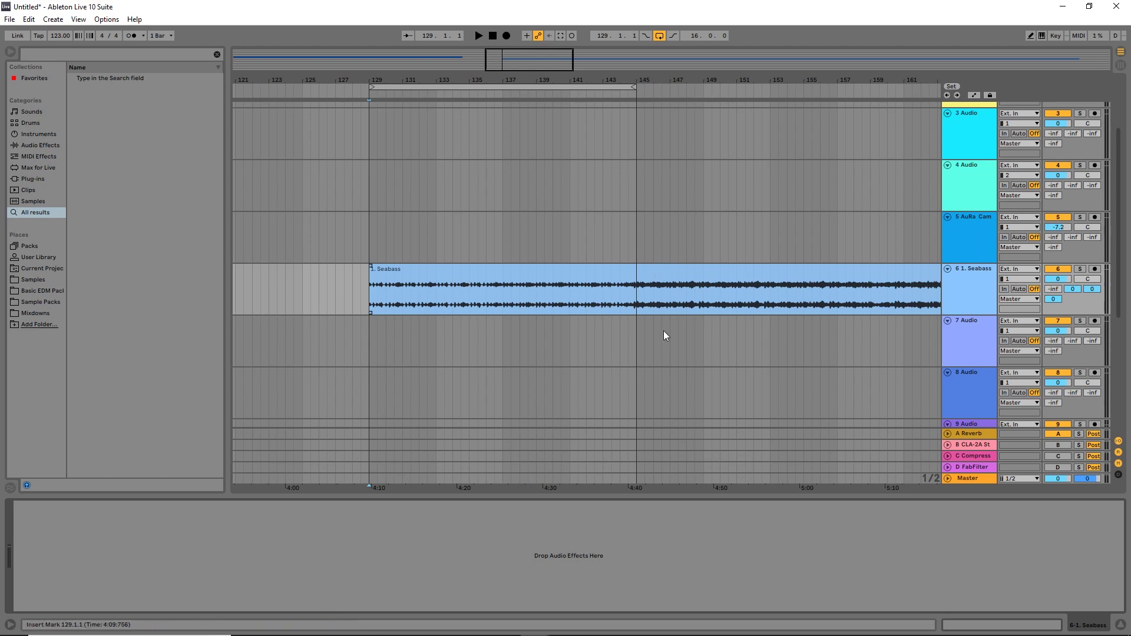
left_click(567, 281)
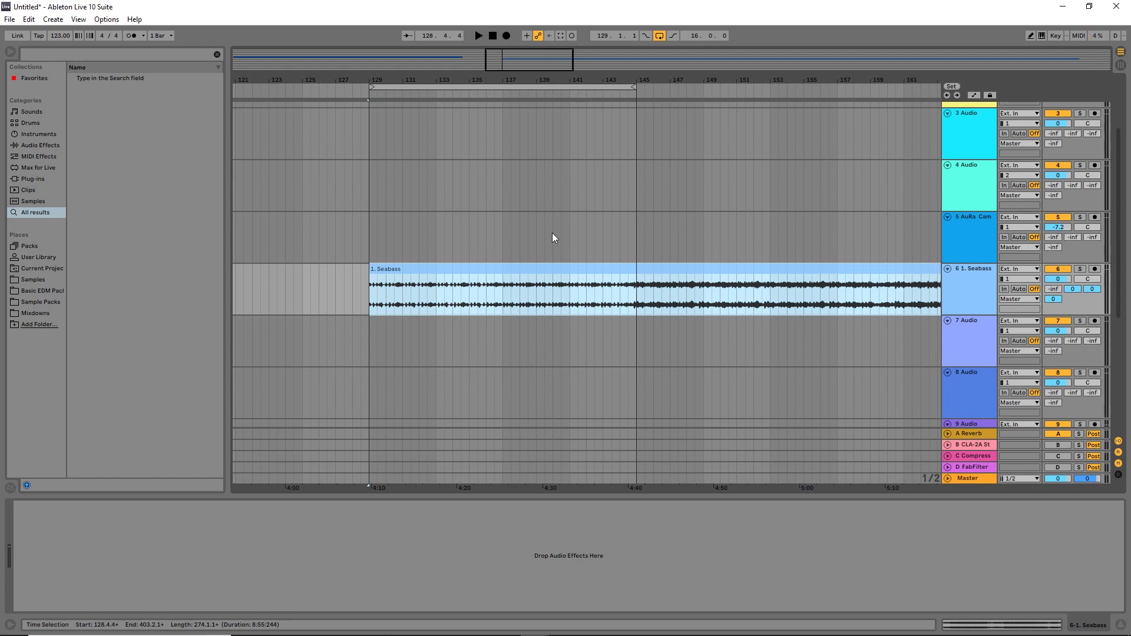
left_click(375, 253)
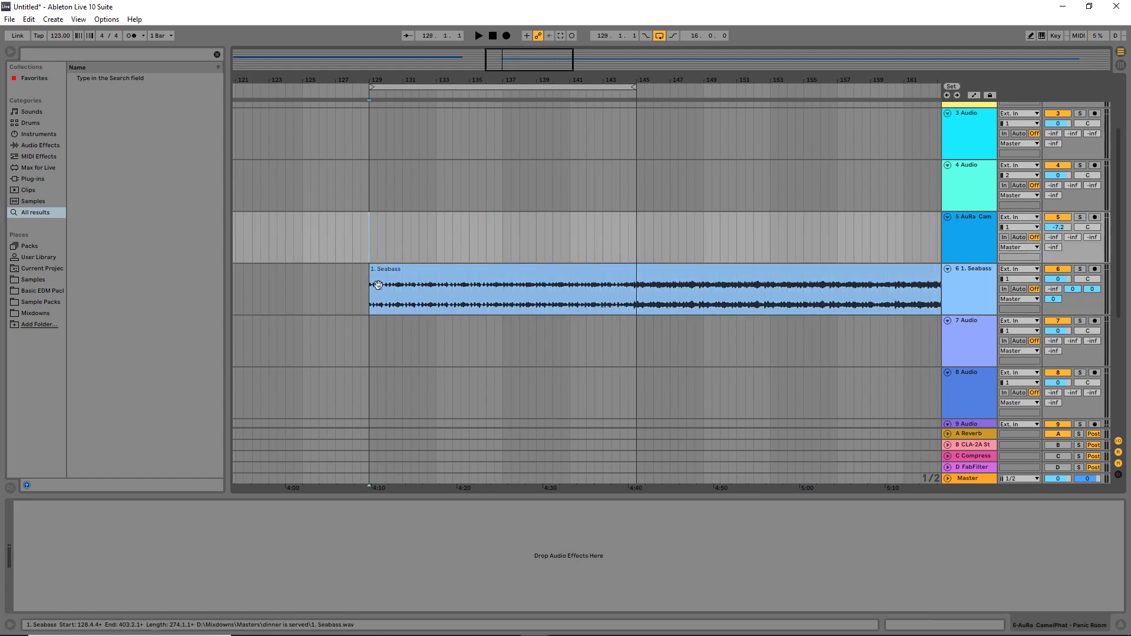
left_click(368, 306)
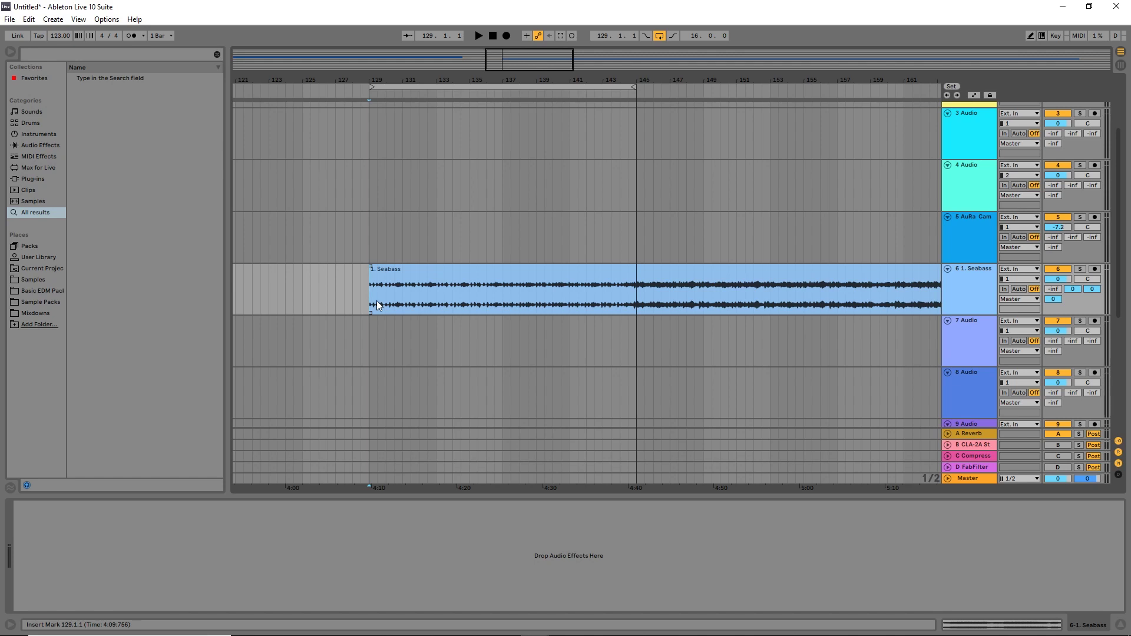
Step: Open FabFilter Pro-C on return track D in the Session view and examine its threshold, ratio, attack and release settings
key("Tab")
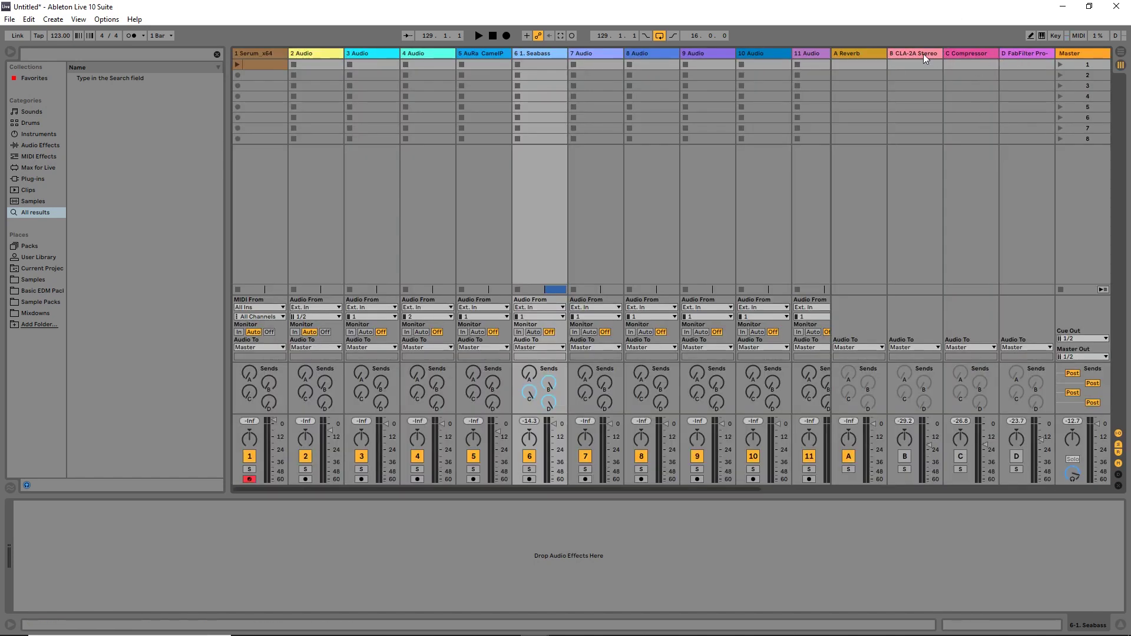
left_click(1028, 53)
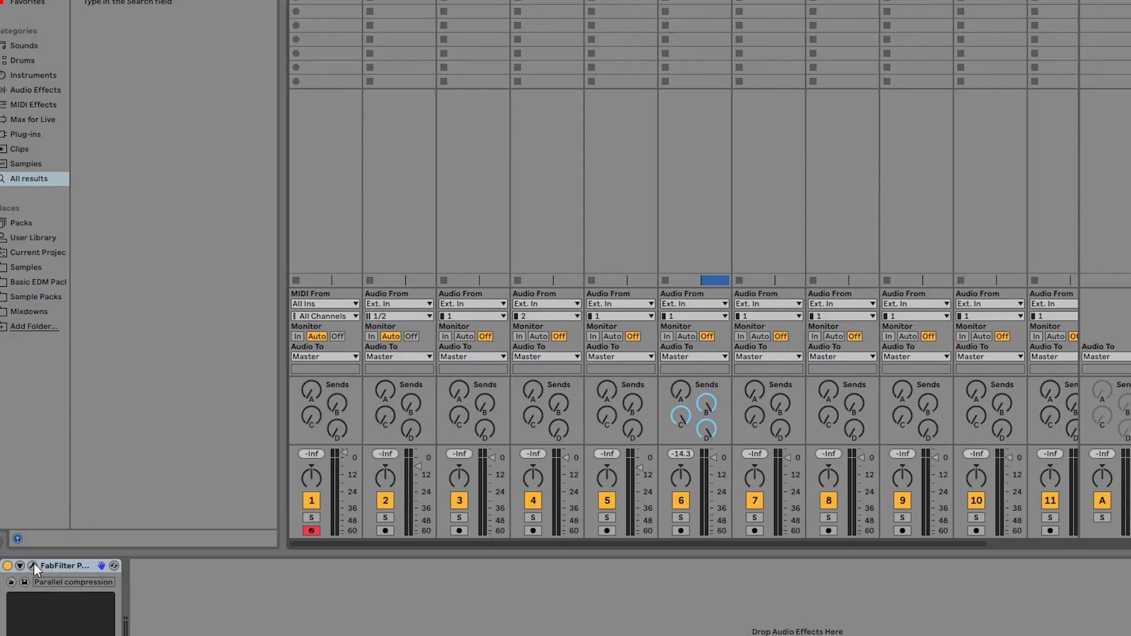
left_click(38, 506)
left_click_drag(517, 139, 701, 99)
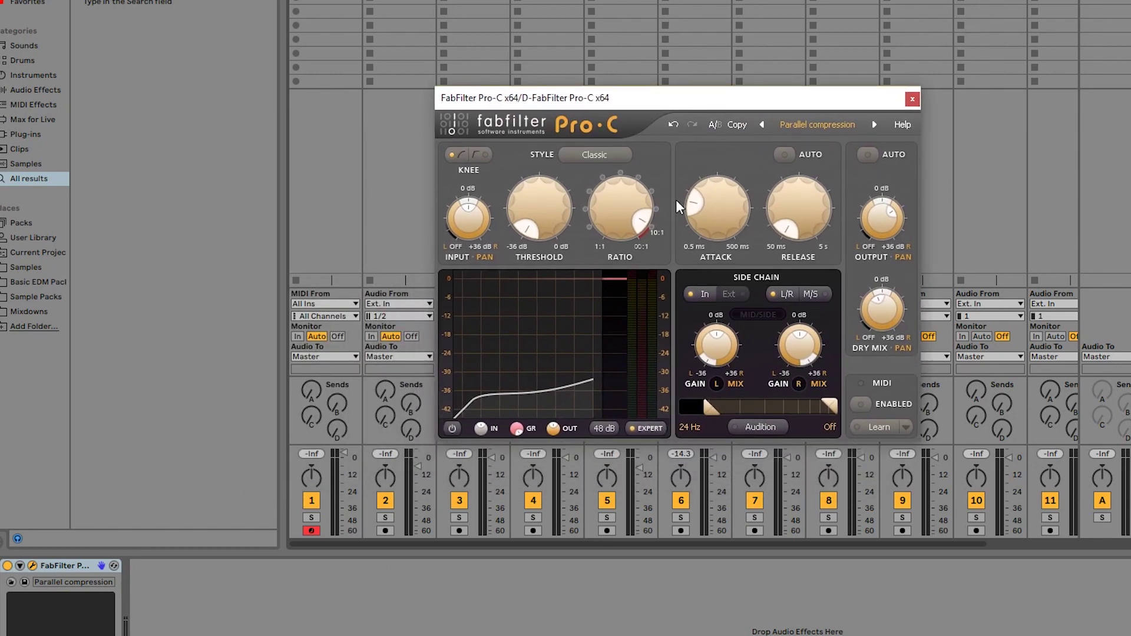
mouse_move(542, 223)
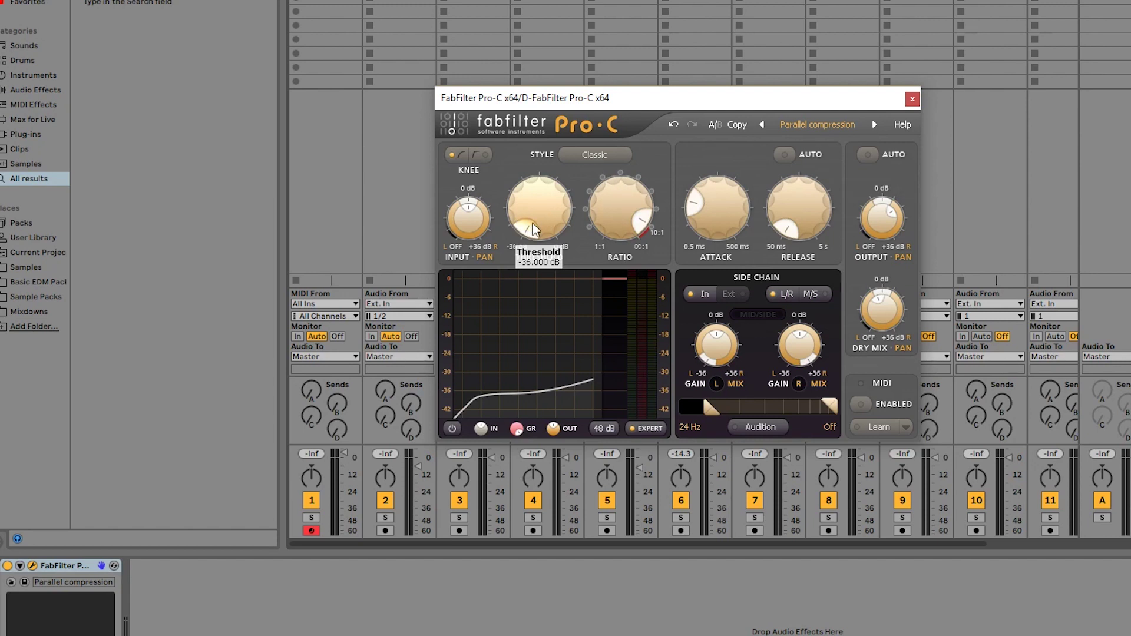
mouse_move(624, 239)
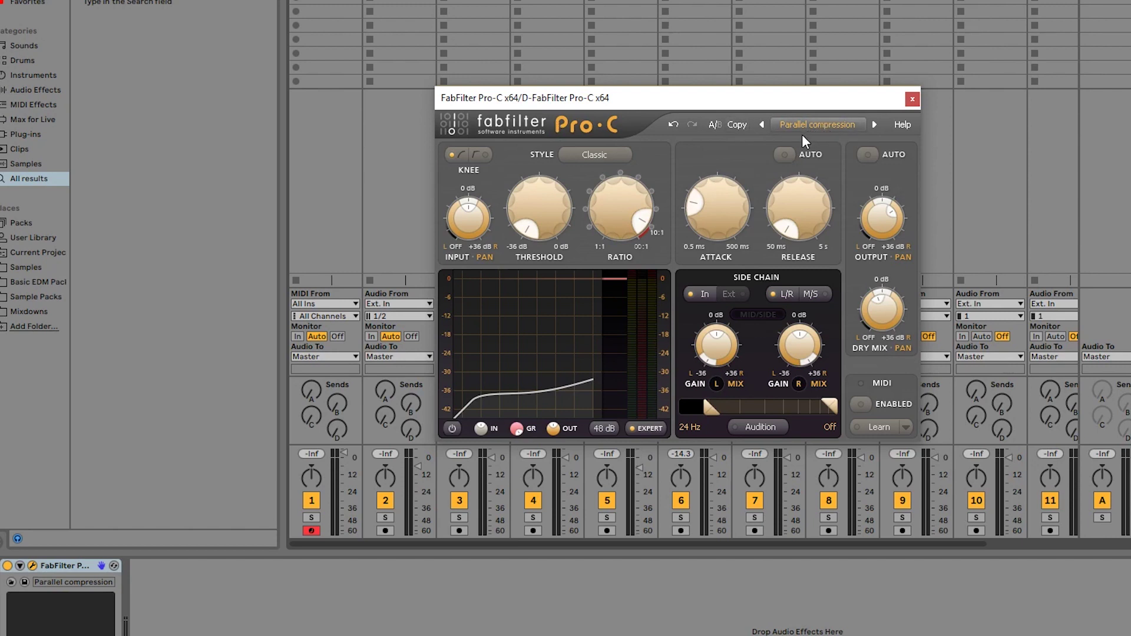
mouse_move(638, 195)
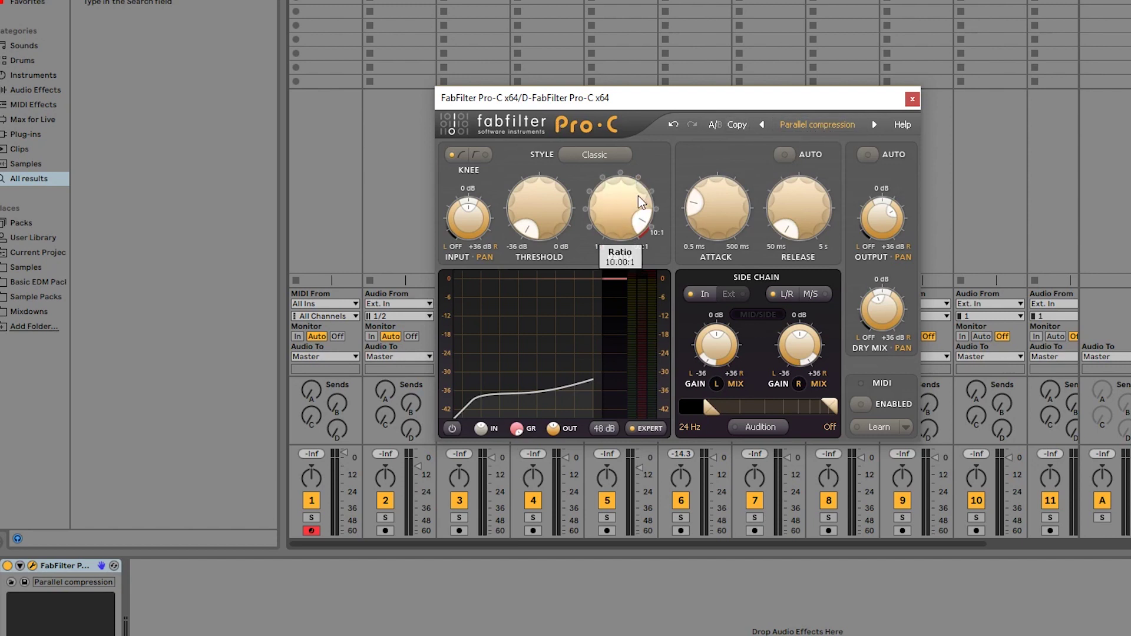
mouse_move(717, 202)
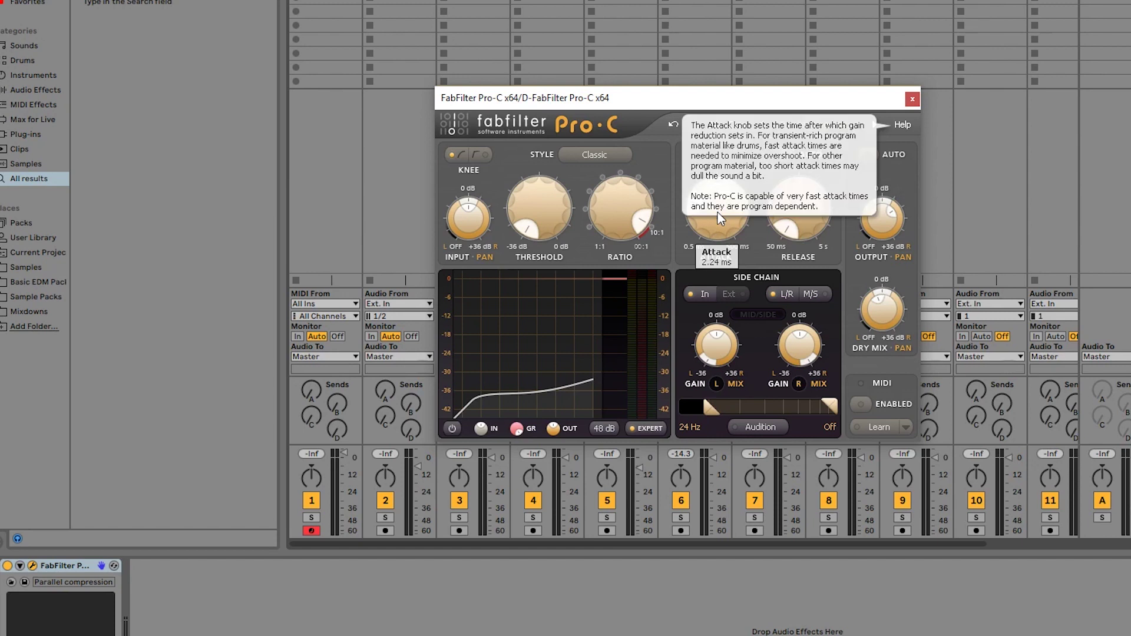
mouse_move(789, 211)
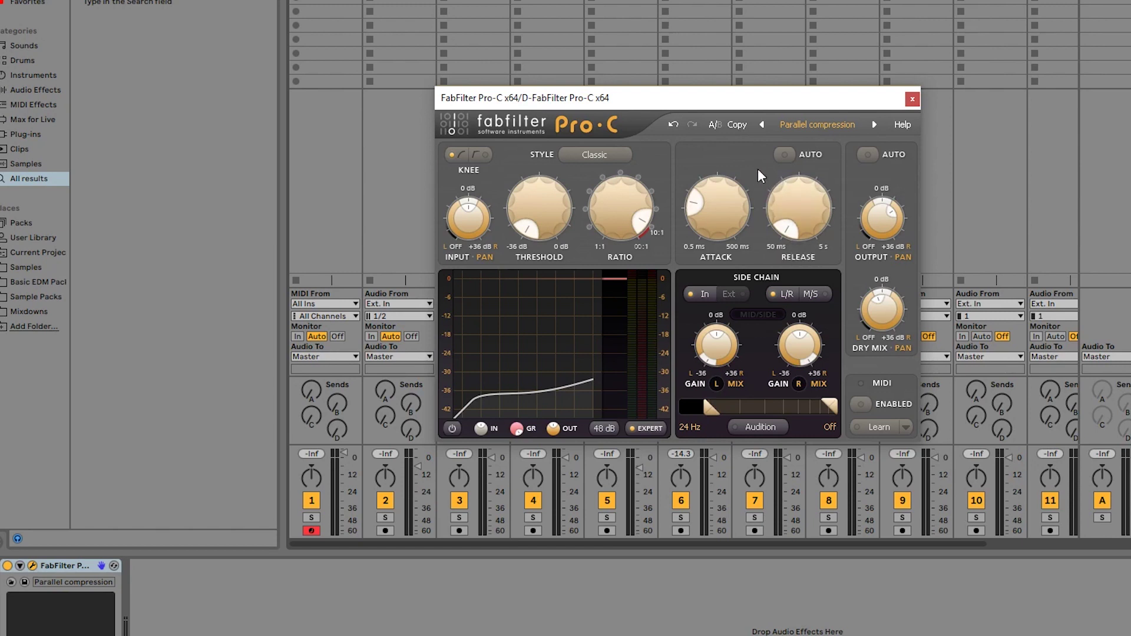
mouse_move(828, 213)
left_click(912, 99)
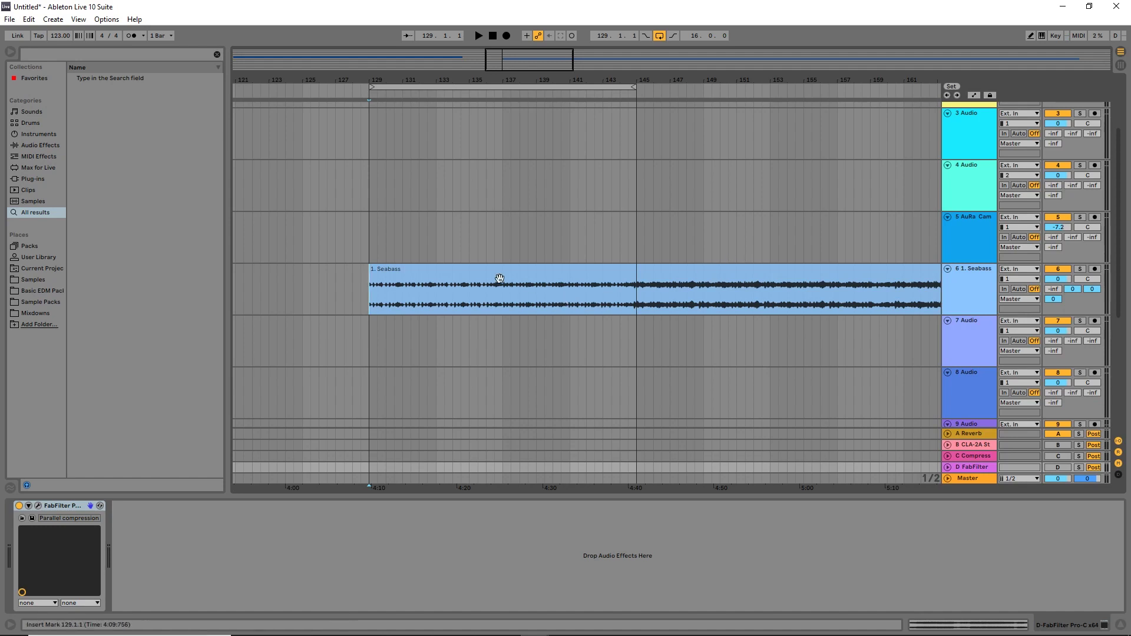
Step: Audition the Seabass clip in the Arrangement view from its start and from about bar 140
left_click(499, 279)
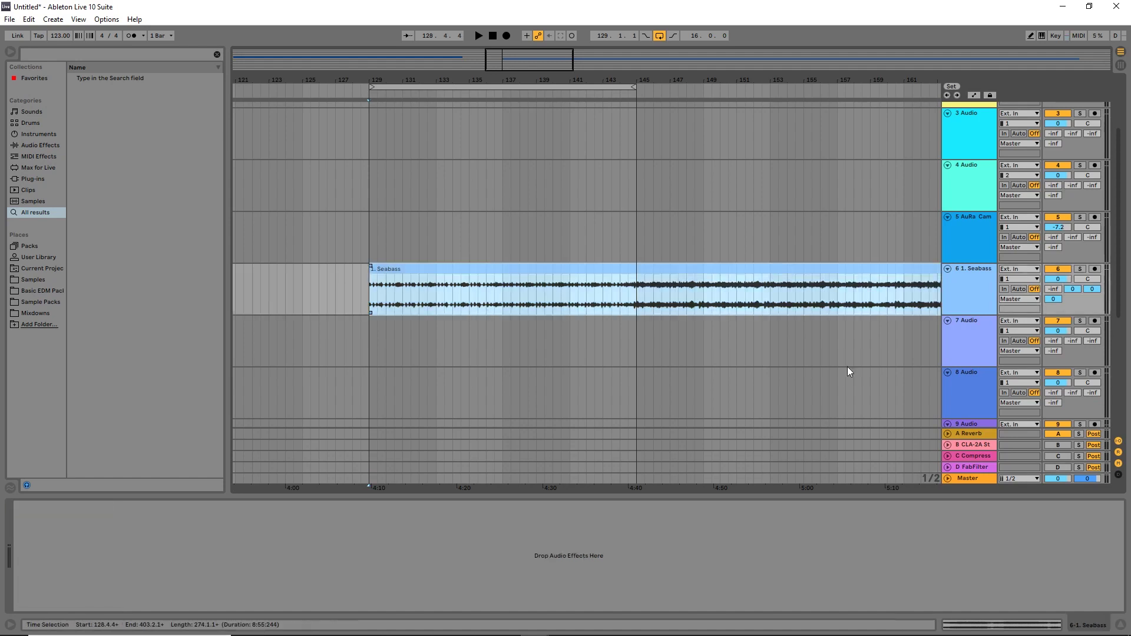
key("Tab")
key("Tab")
key("space")
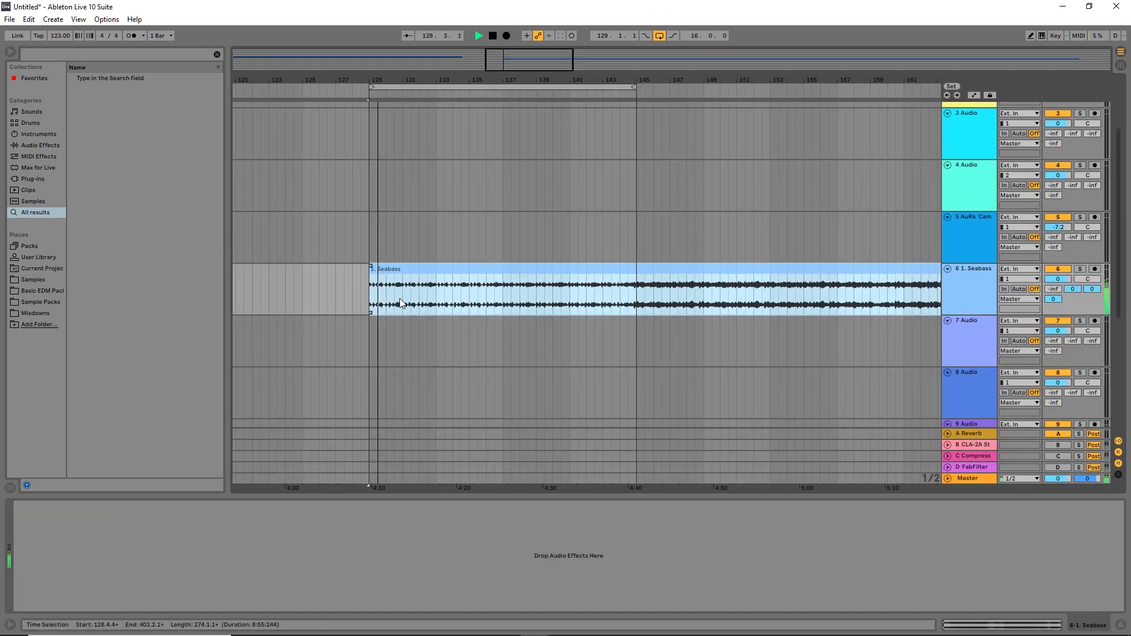
key("space")
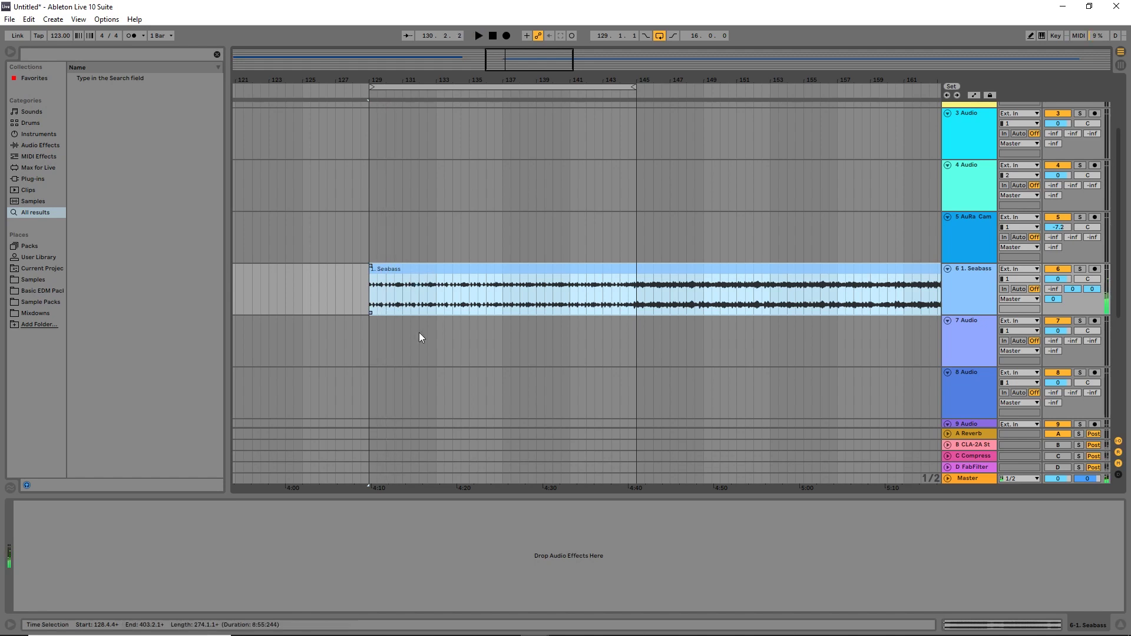
left_click(437, 313)
key("space")
left_click(558, 304)
key("space")
key("space")
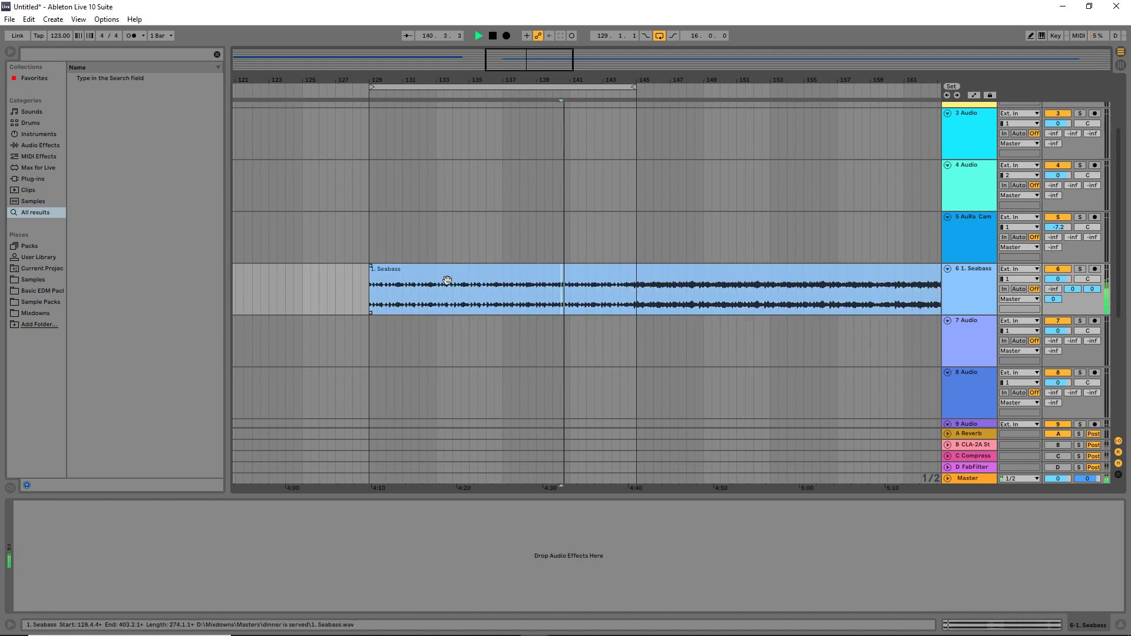
left_click(448, 280)
key("space")
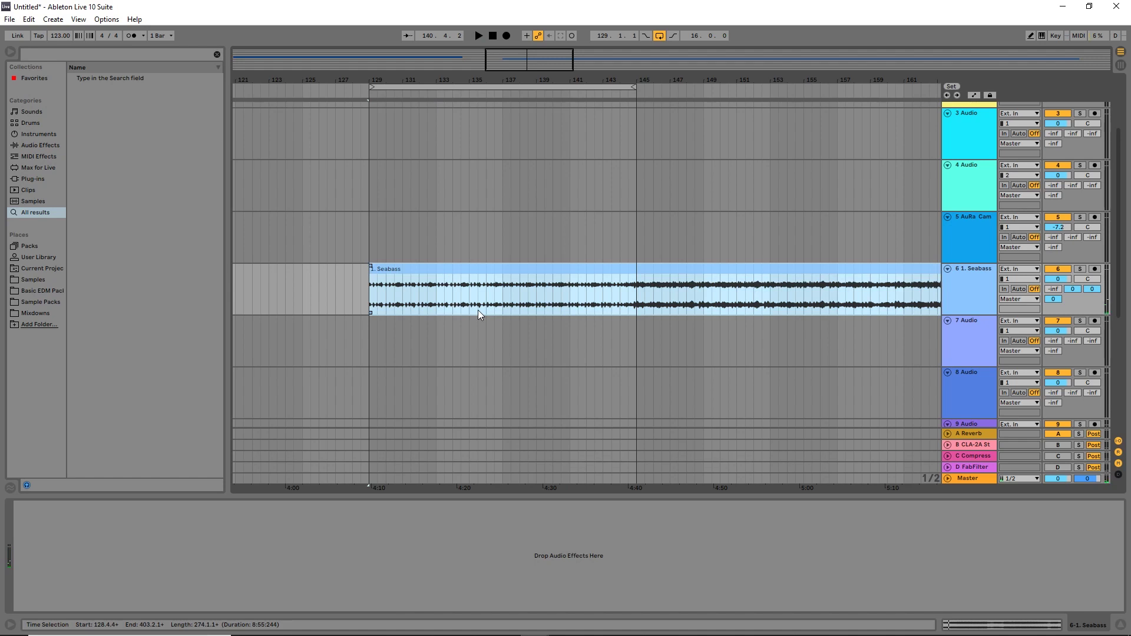
Step: Inspect the compressors on return tracks B, C and D in the Session view
key("Tab")
left_click(1023, 55)
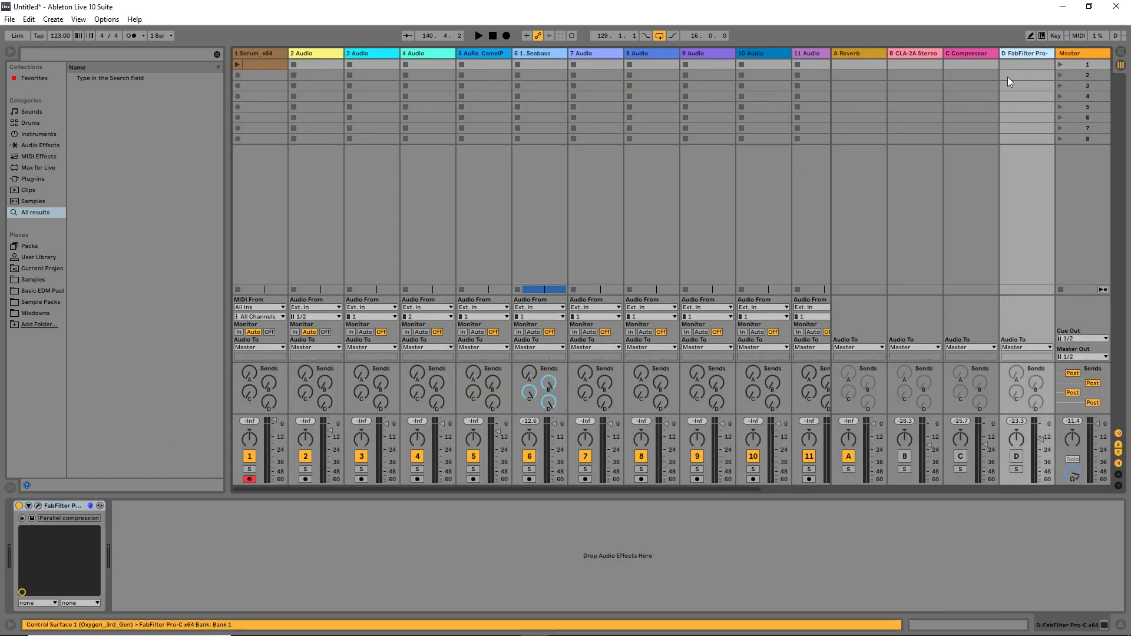
left_click(912, 54)
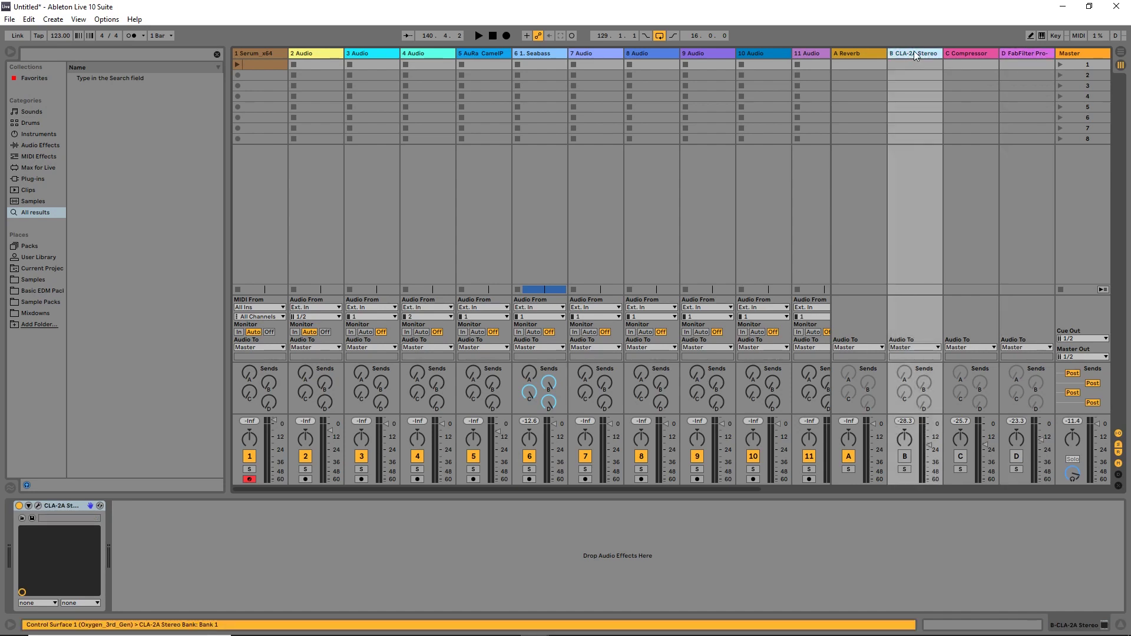
left_click(957, 54)
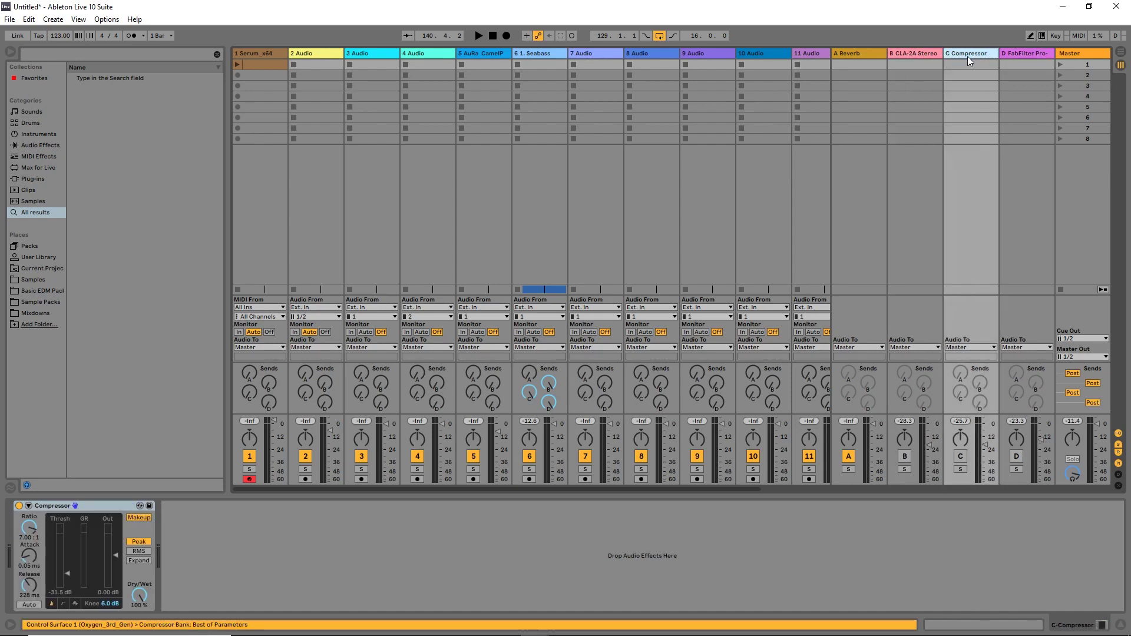
left_click(1026, 53)
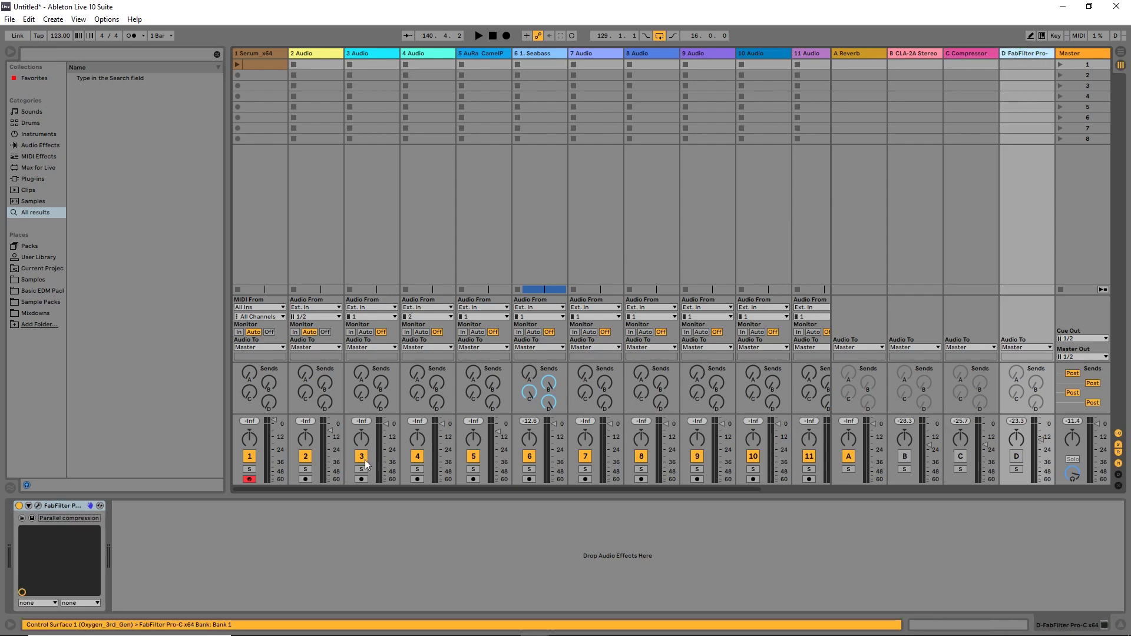
Step: Open the FabFilter Pro-C window on return D, review its compression style options, and close it
left_click(37, 505)
left_click(482, 196)
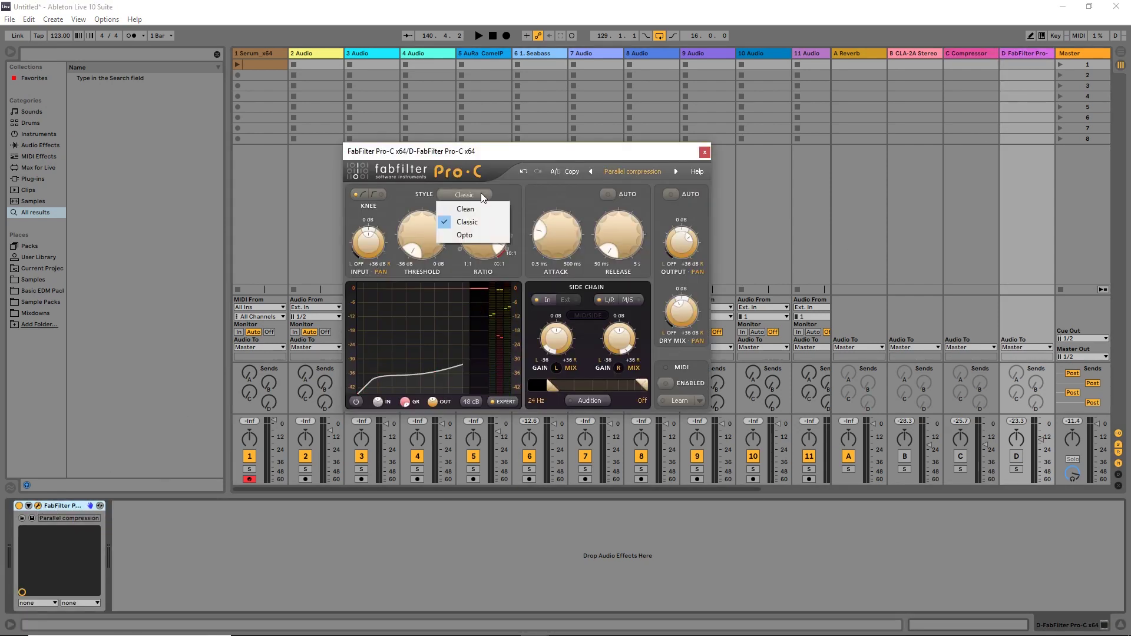
left_click(507, 150)
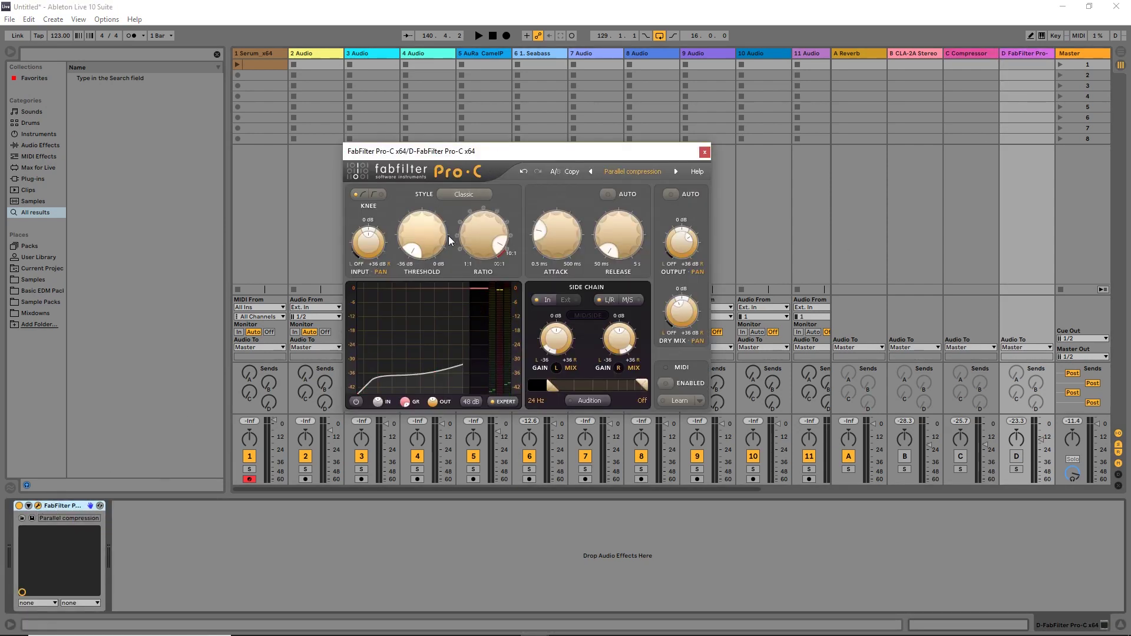
left_click(707, 152)
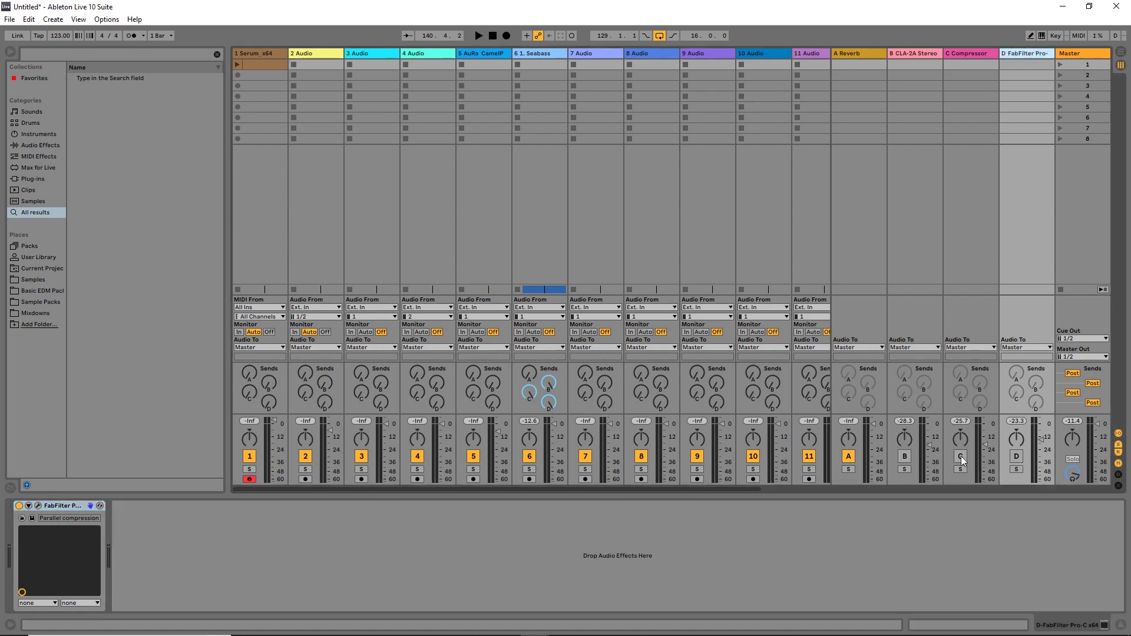
Step: Play the Seabass clip from its start with return D active and check the levels in the Session mixer
key("Tab")
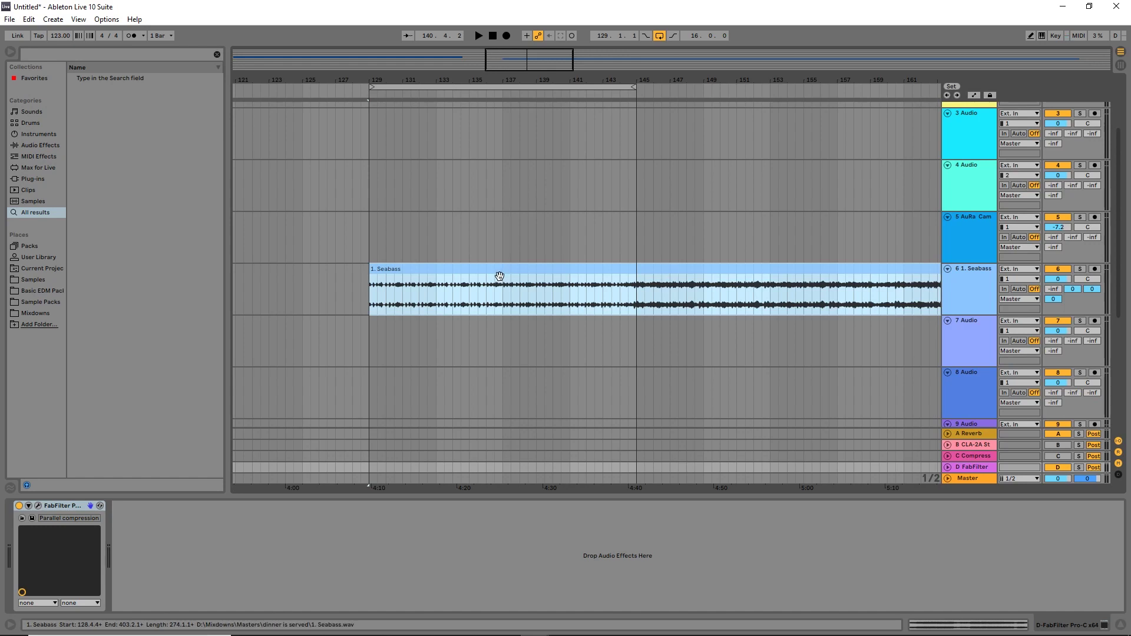
left_click(477, 270)
key("Tab")
key("Tab")
key("space")
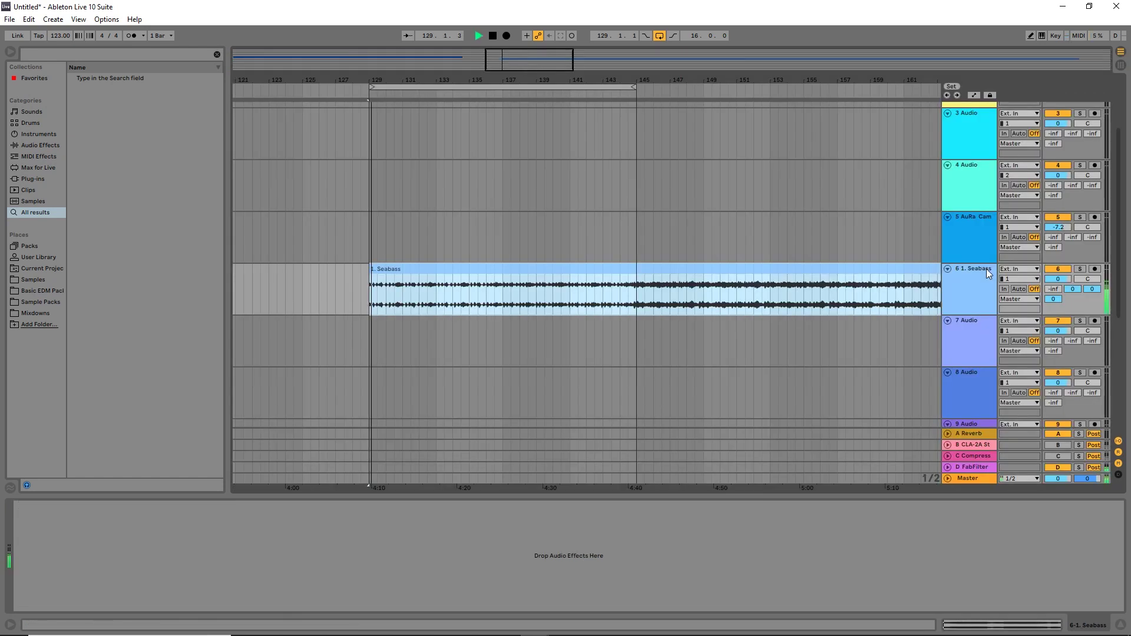
key("Tab")
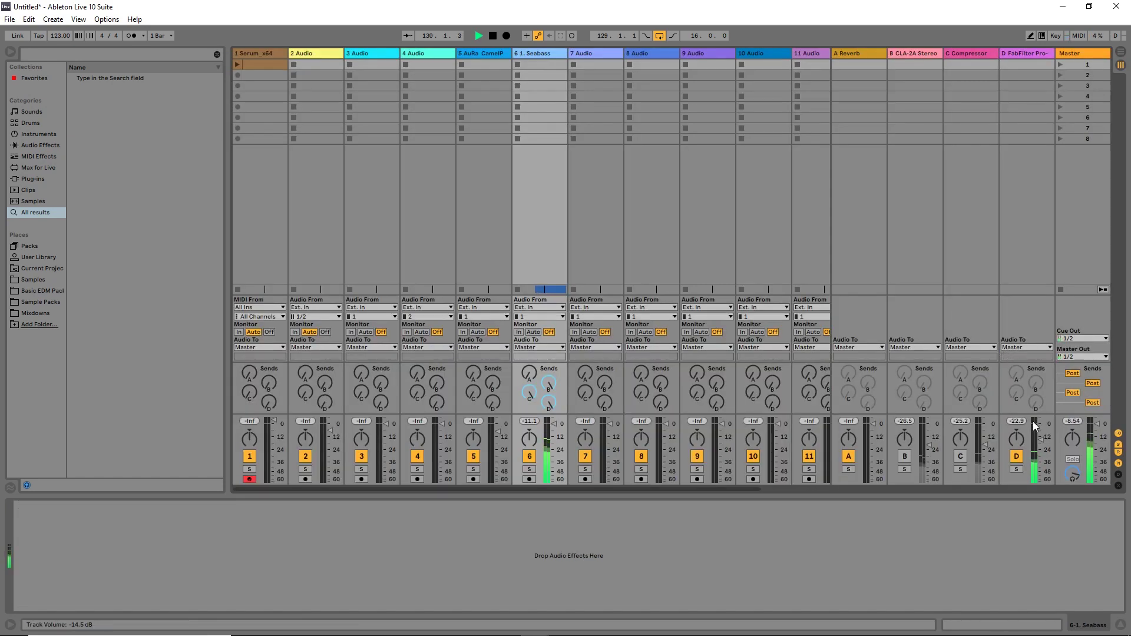
key("space")
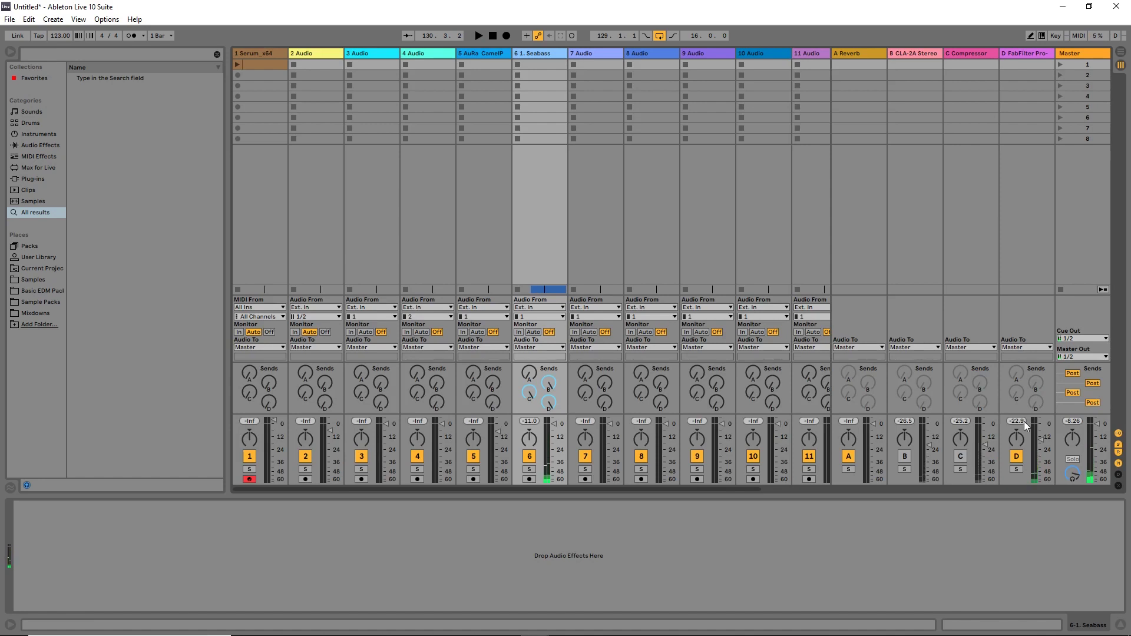
Step: Compare the Seabass playback with return D switched off and on, ending with return D deactivated
key("space")
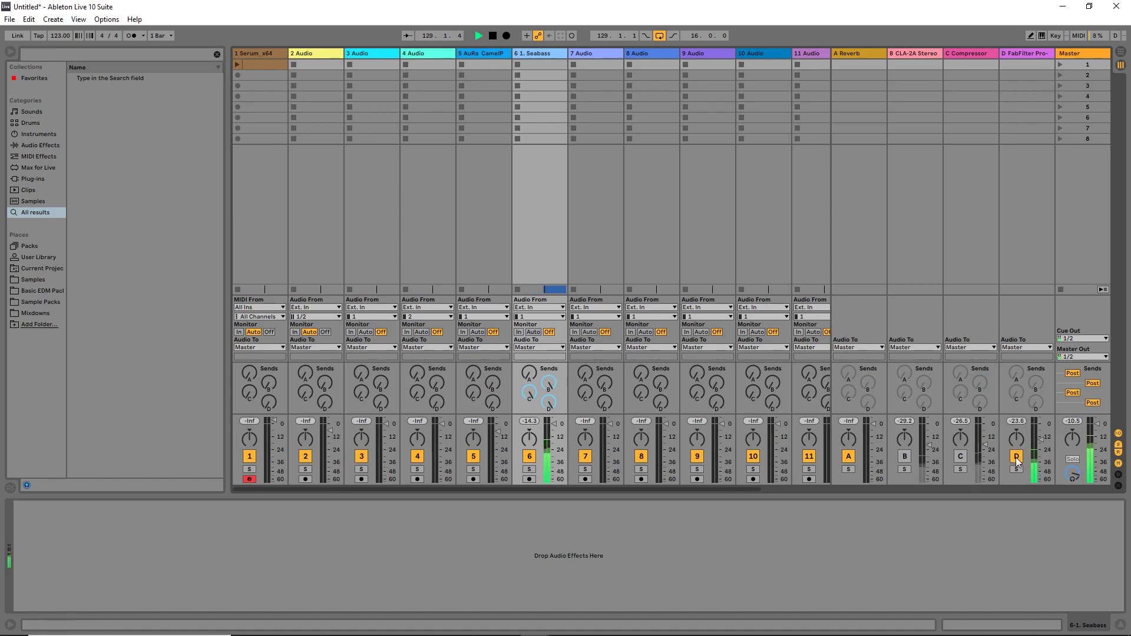
left_click(1016, 458)
left_click(1016, 458)
key("space")
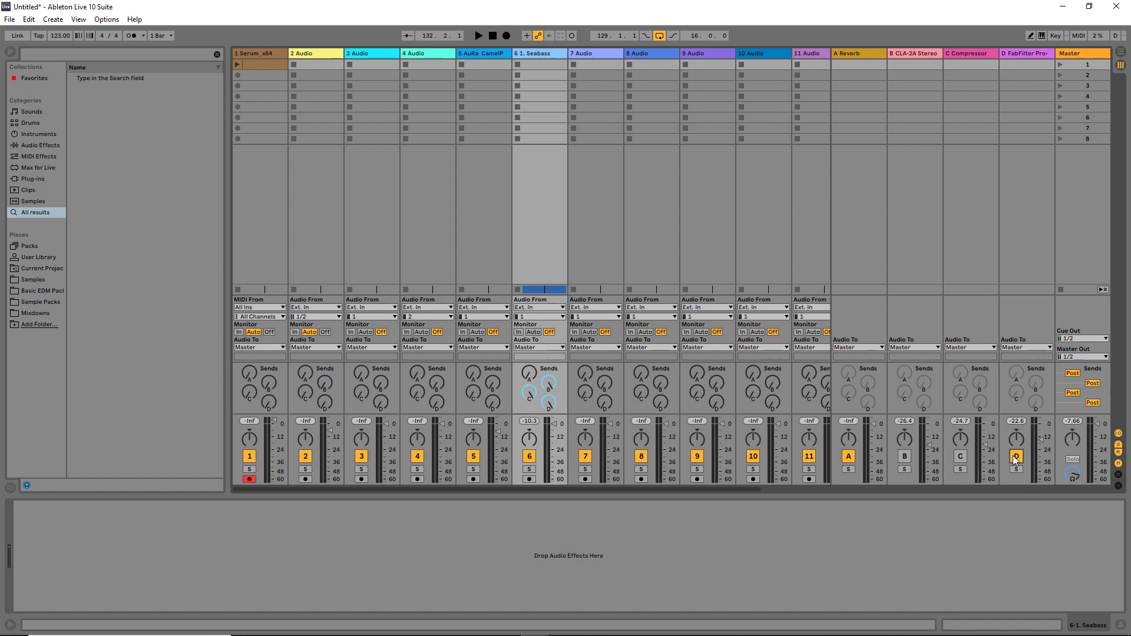
left_click(1016, 459)
Step: Set the Compressor release on return C to 131 ms, then play the Seabass clip with return C active
left_click(962, 63)
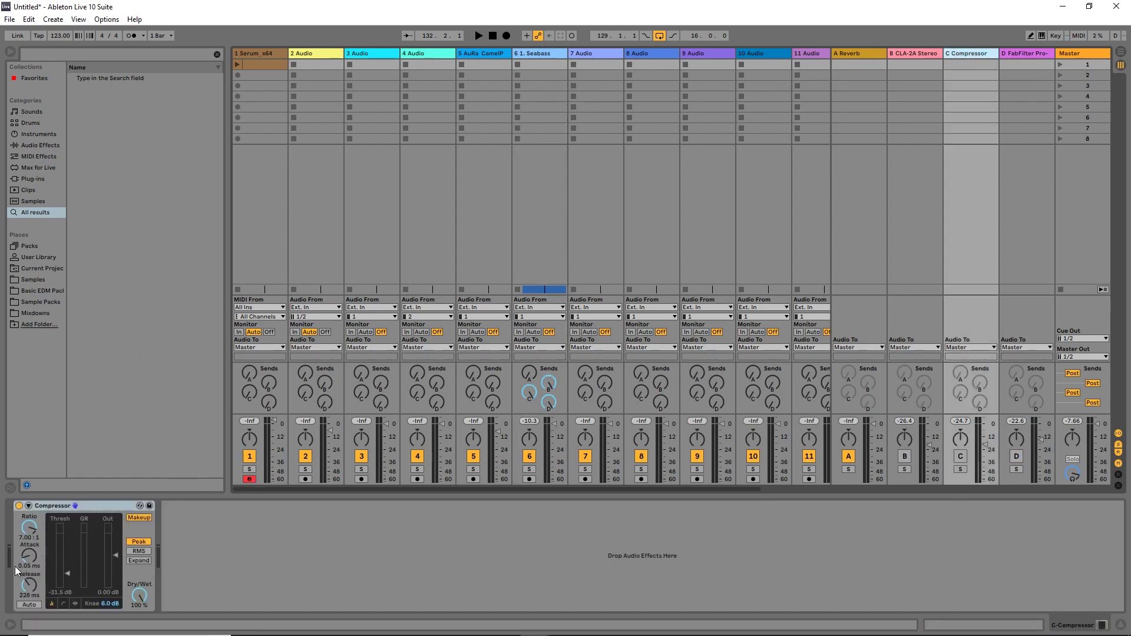
left_click_drag(28, 595, 28, 610)
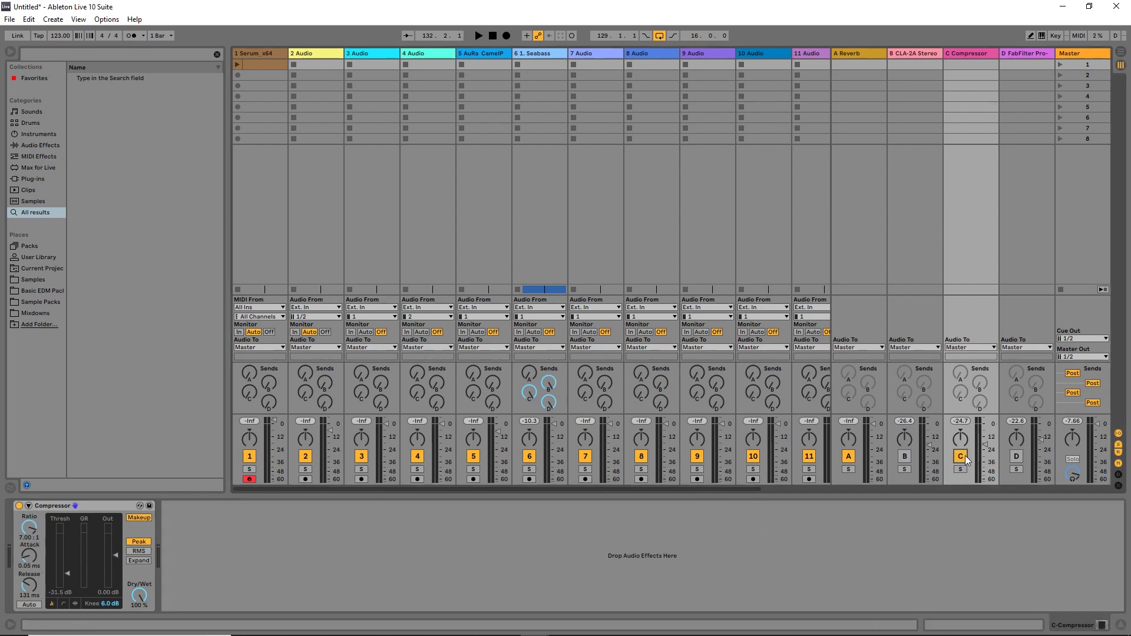
key("Tab")
key("space")
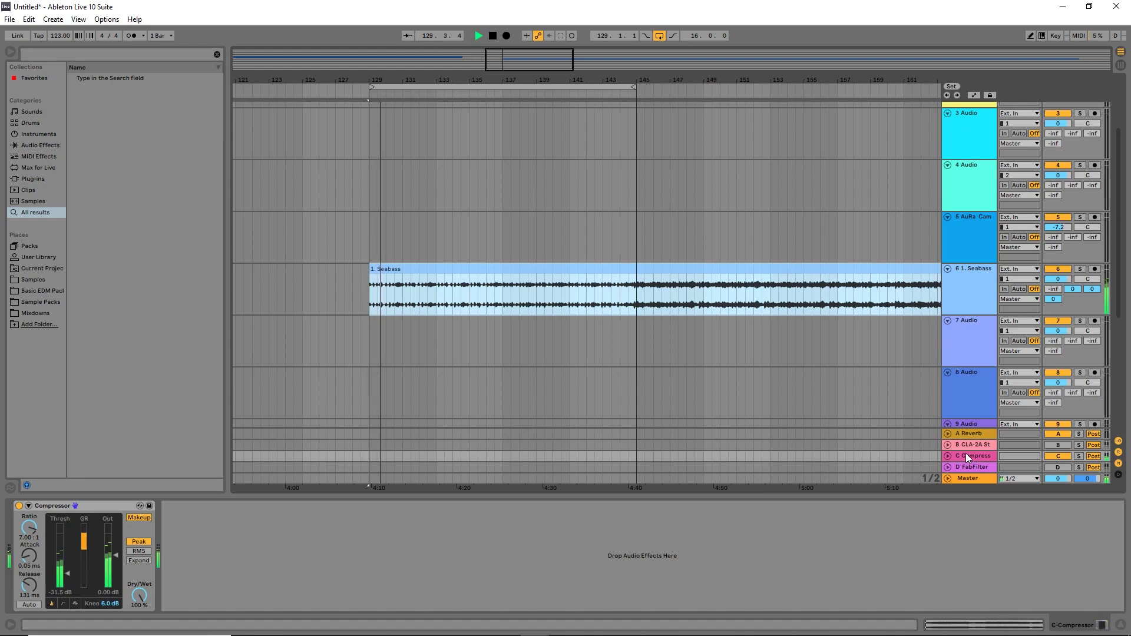
key("Tab")
key("space")
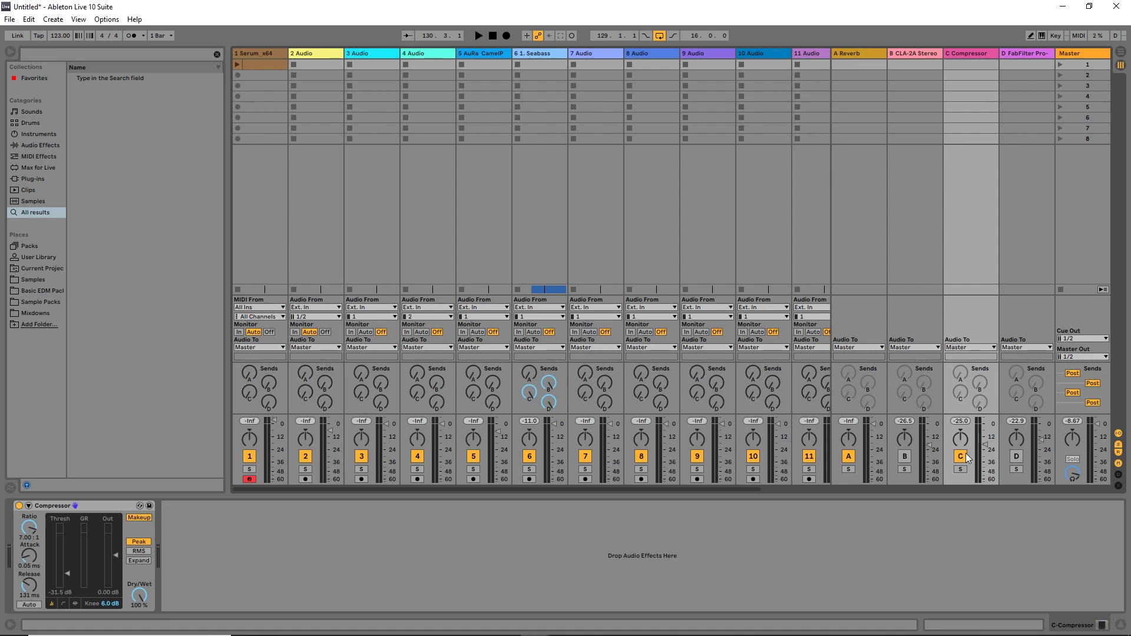
Step: Compare the Seabass playback with return C switched off and on, ending with playback stopped and return C deactivated
key("space")
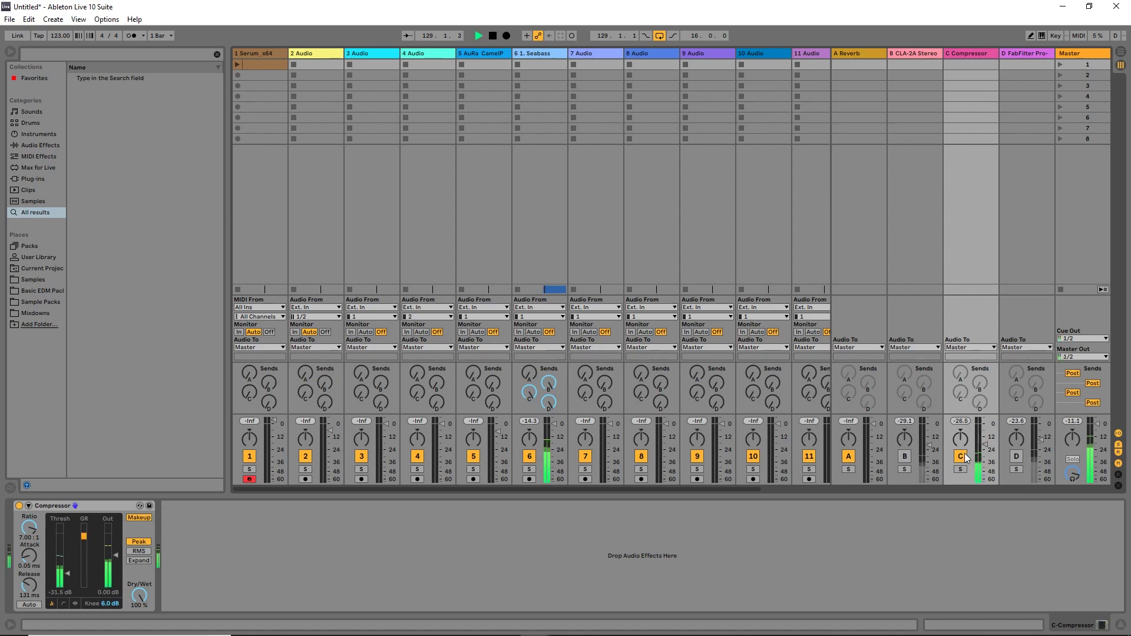
left_click(963, 457)
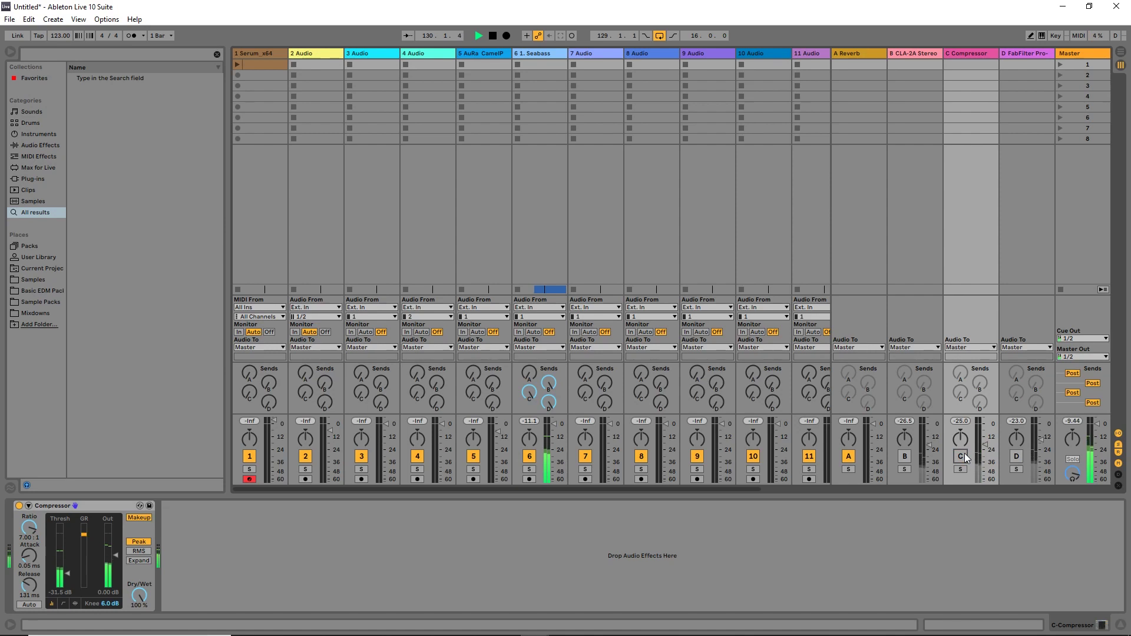
left_click(963, 457)
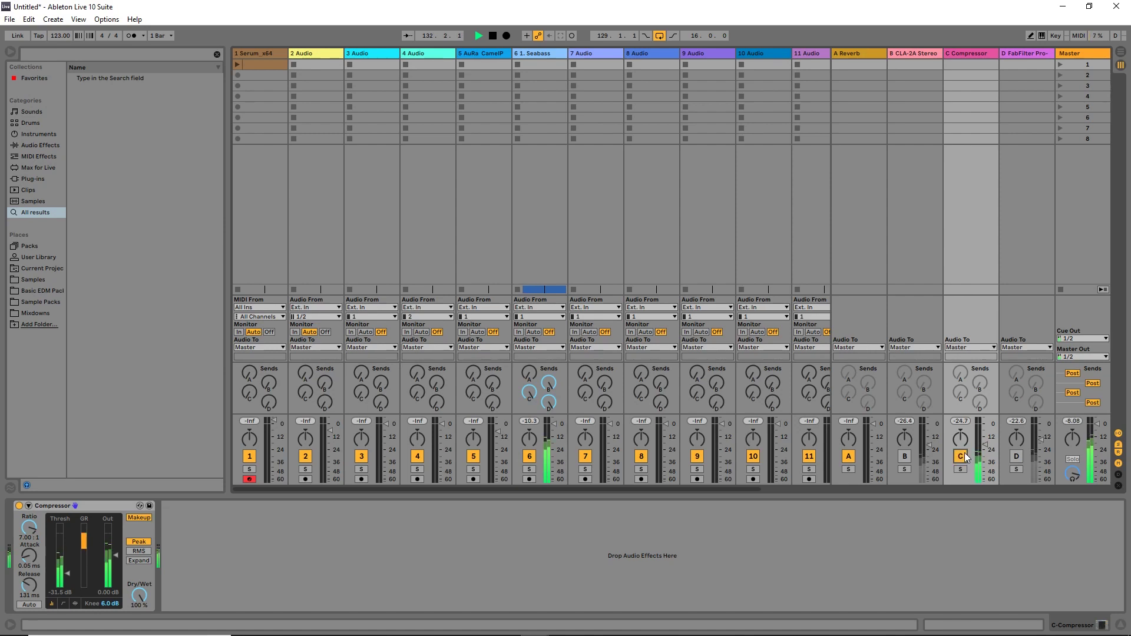
key("space")
key("Tab")
key("Tab")
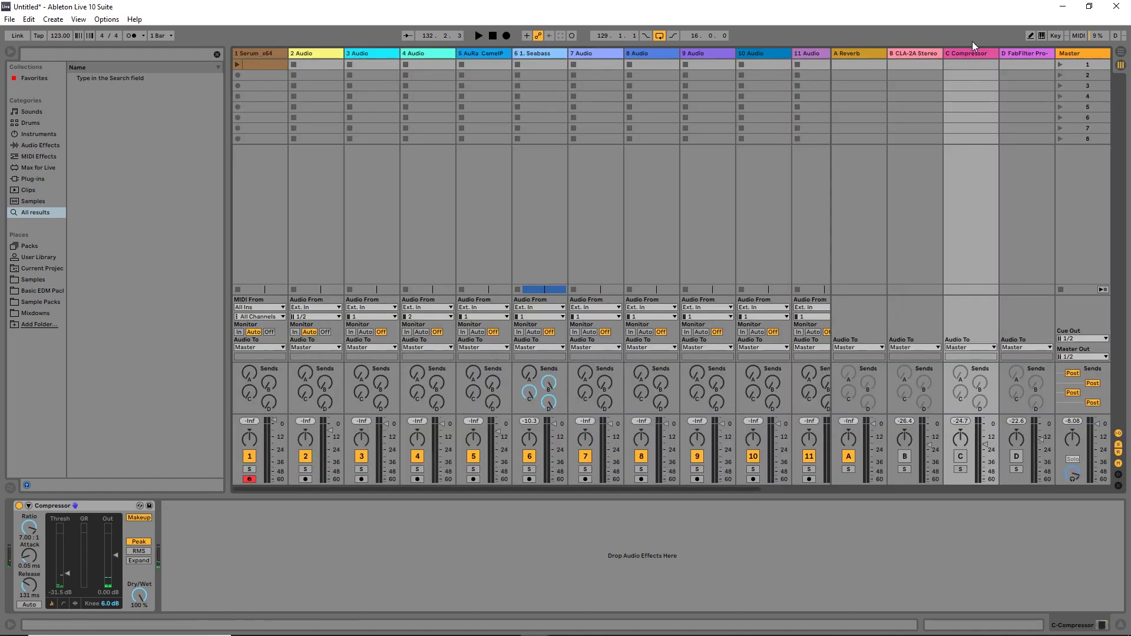
Step: Open the CLA-2A Stereo window on return B, review its settings and close it
left_click(898, 54)
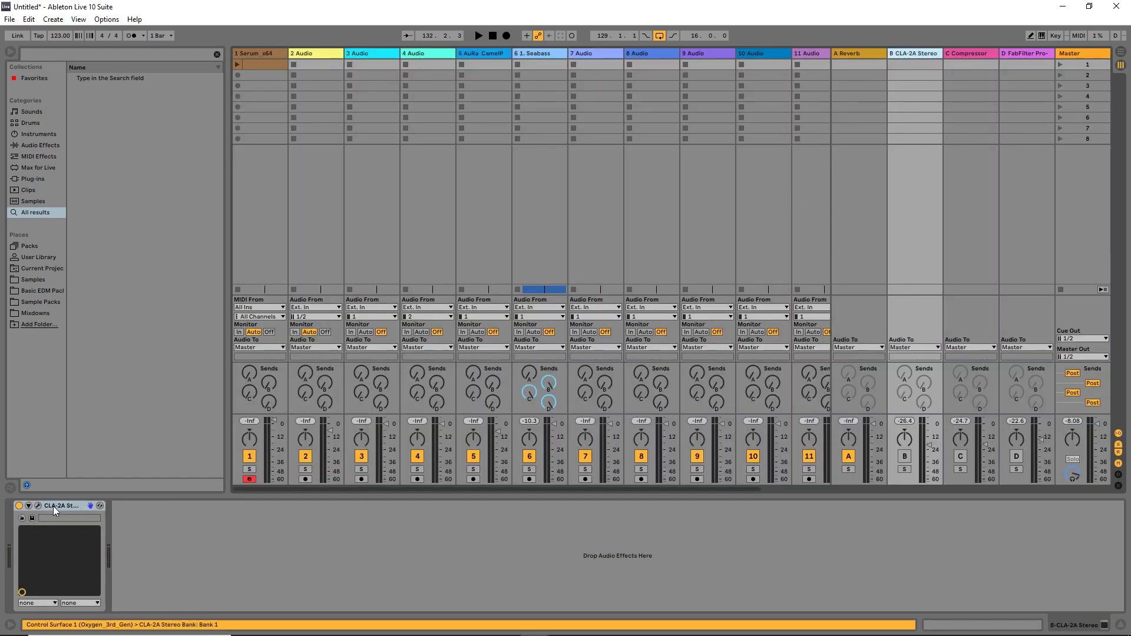
left_click(24, 516)
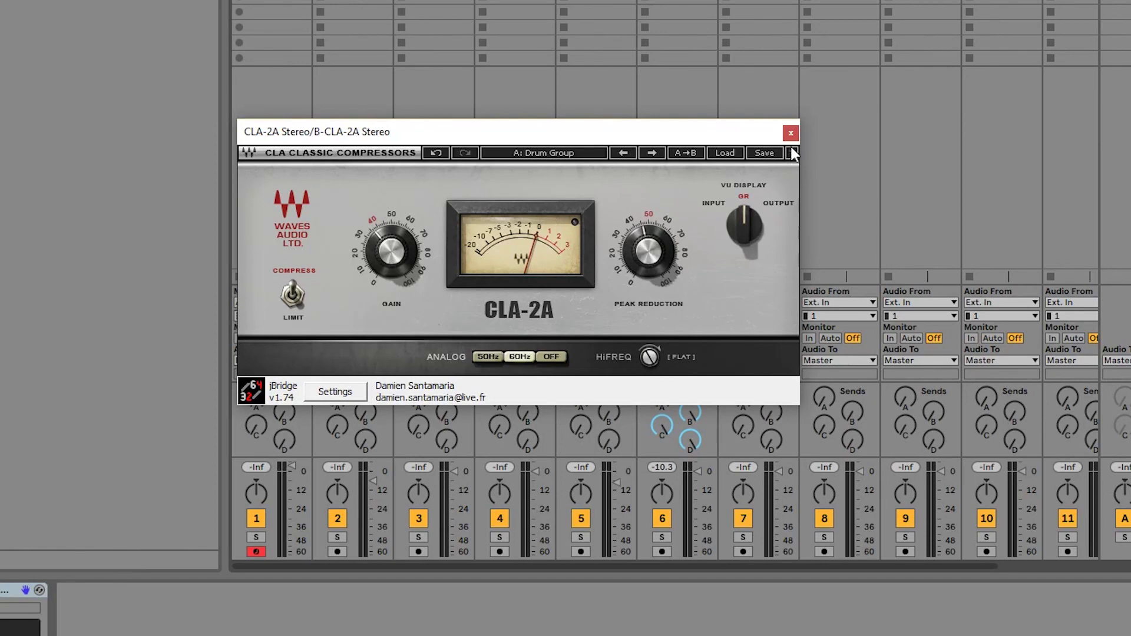
left_click(791, 133)
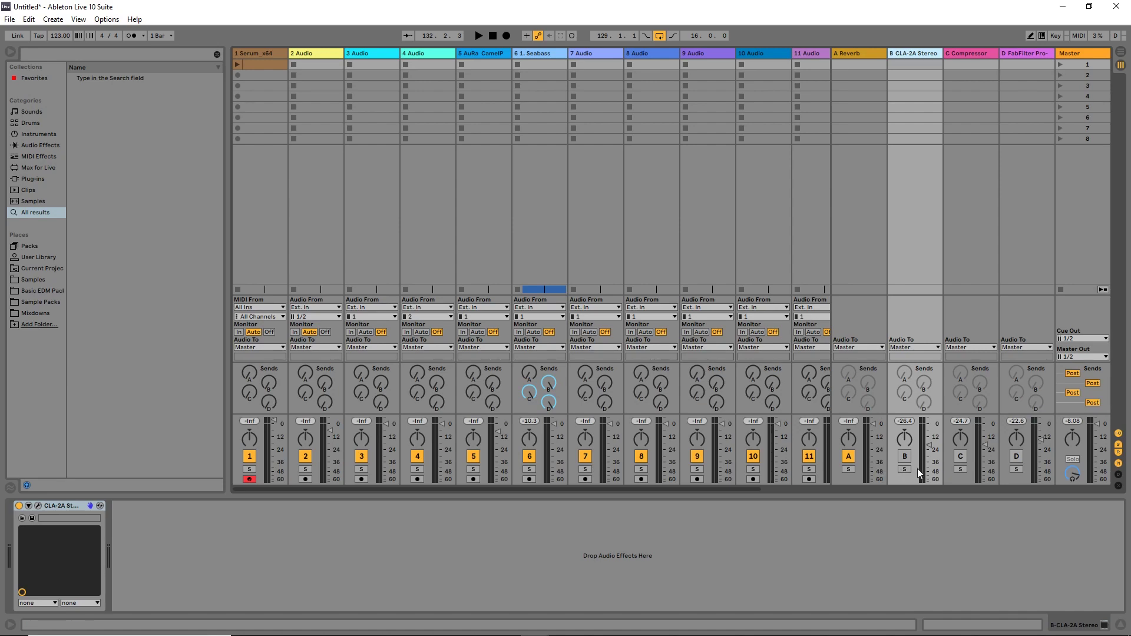
Step: Activate return B and compare the Seabass playback with it on and off, leaving return B active and playback stopped
left_click(904, 458)
key("space")
key("Tab")
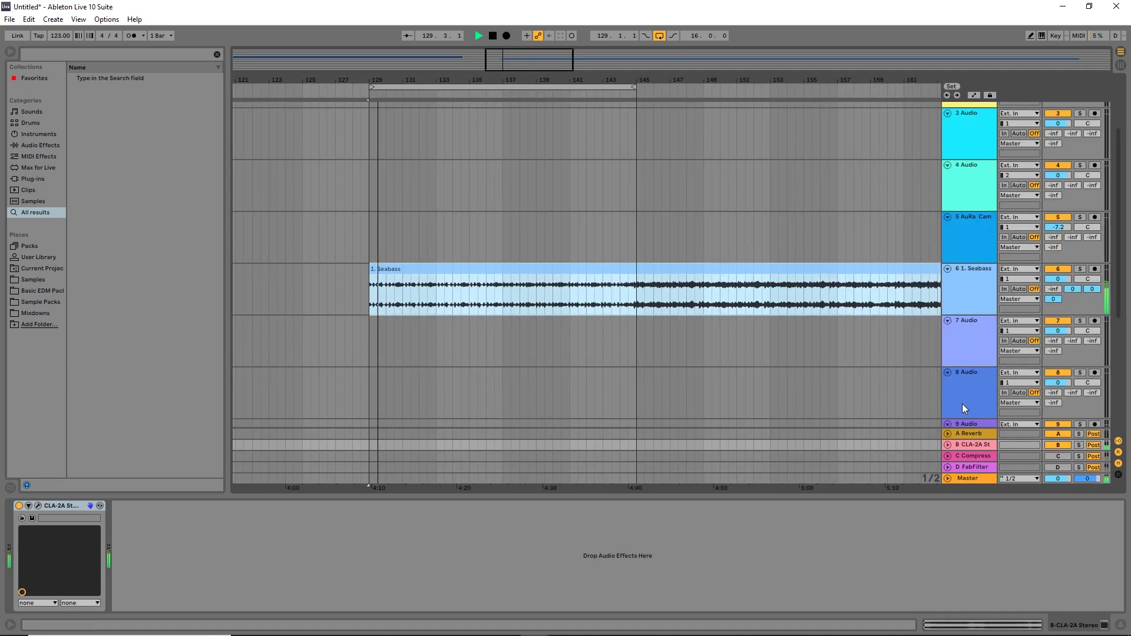
key("Tab")
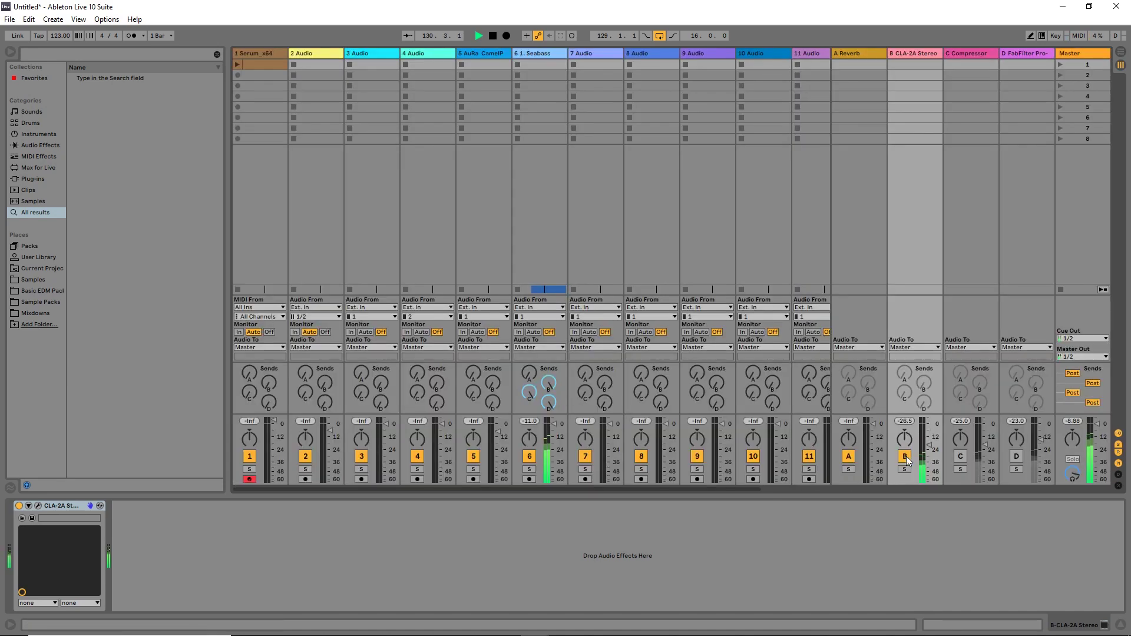
left_click(905, 457)
key("Tab")
key("space")
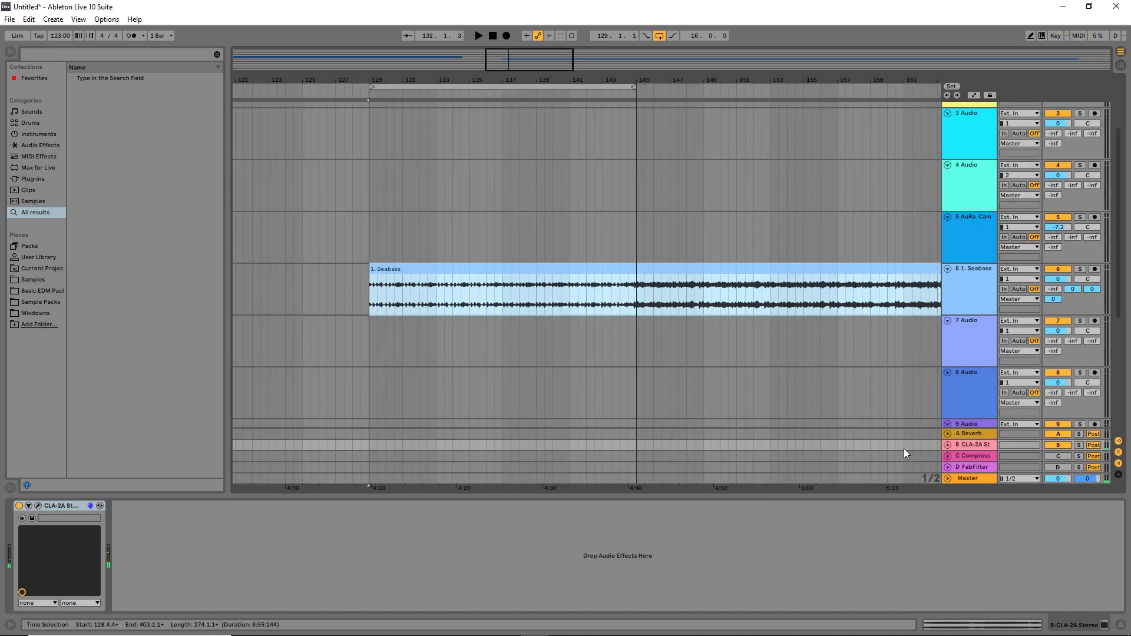
key("Tab")
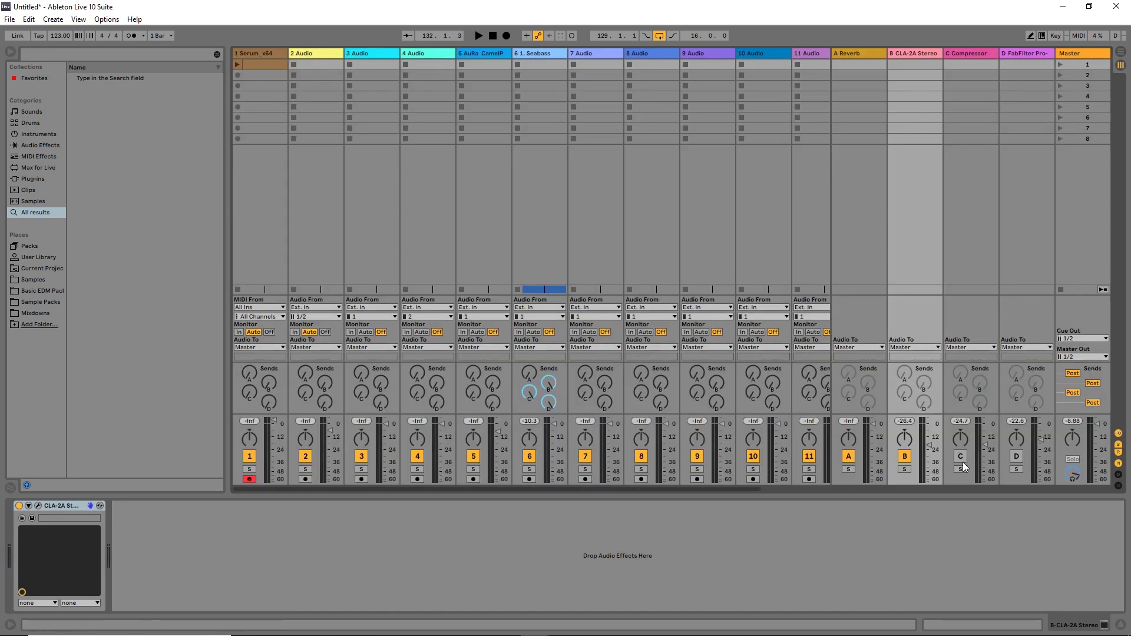
Step: Activate returns C and D alongside return B and play the Seabass clip from its start
left_click(962, 458)
left_click(1017, 458)
key("Tab")
key("Tab")
key("Tab")
key("space")
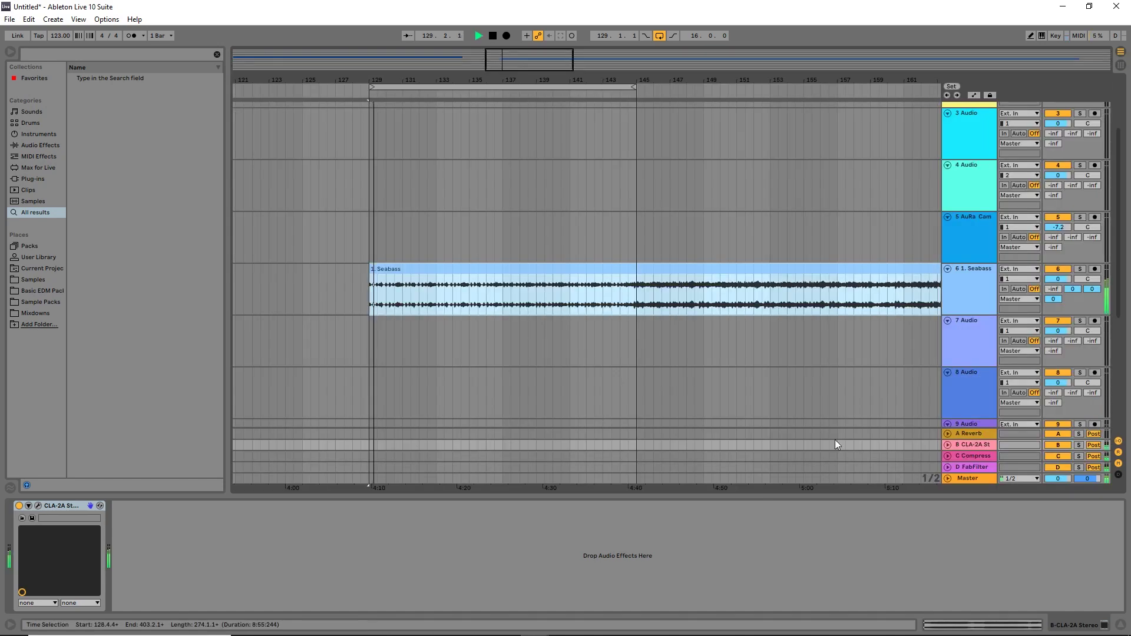
key("Tab")
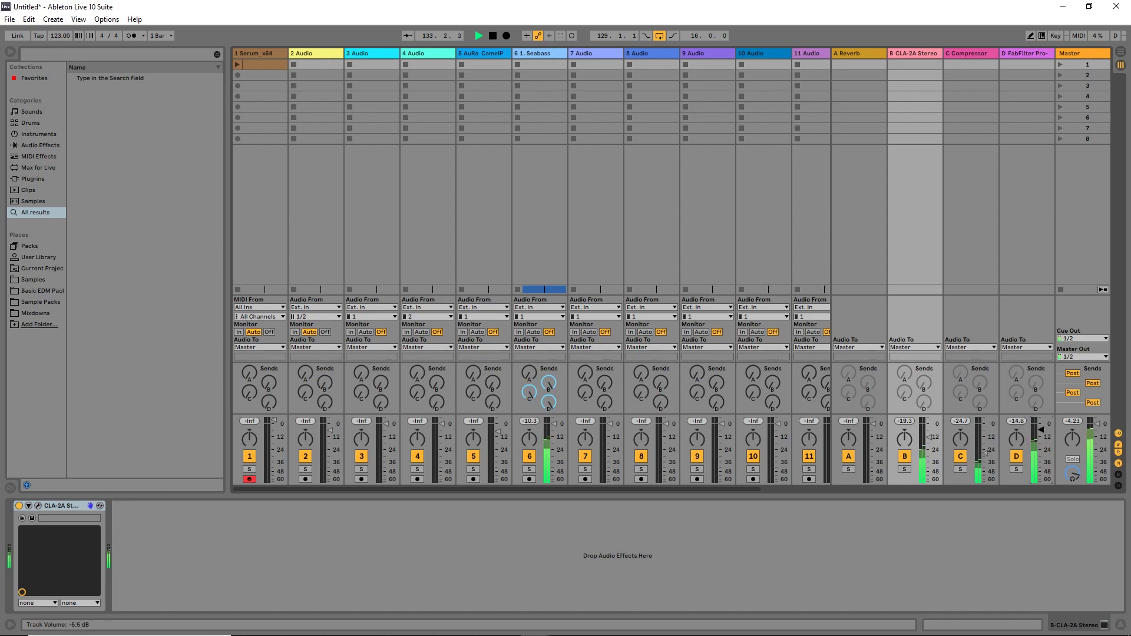
Step: Adjust the volumes of returns B, C and D during playback, with return B at about -15.4 dB
left_click_drag(984, 451, 1041, 449)
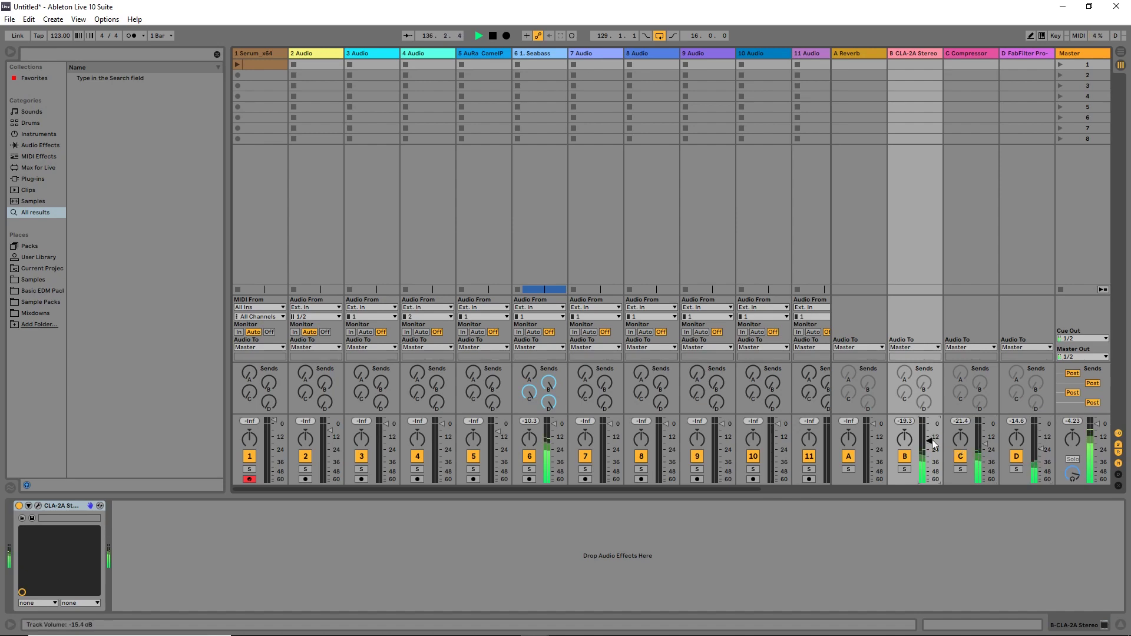
key("Tab")
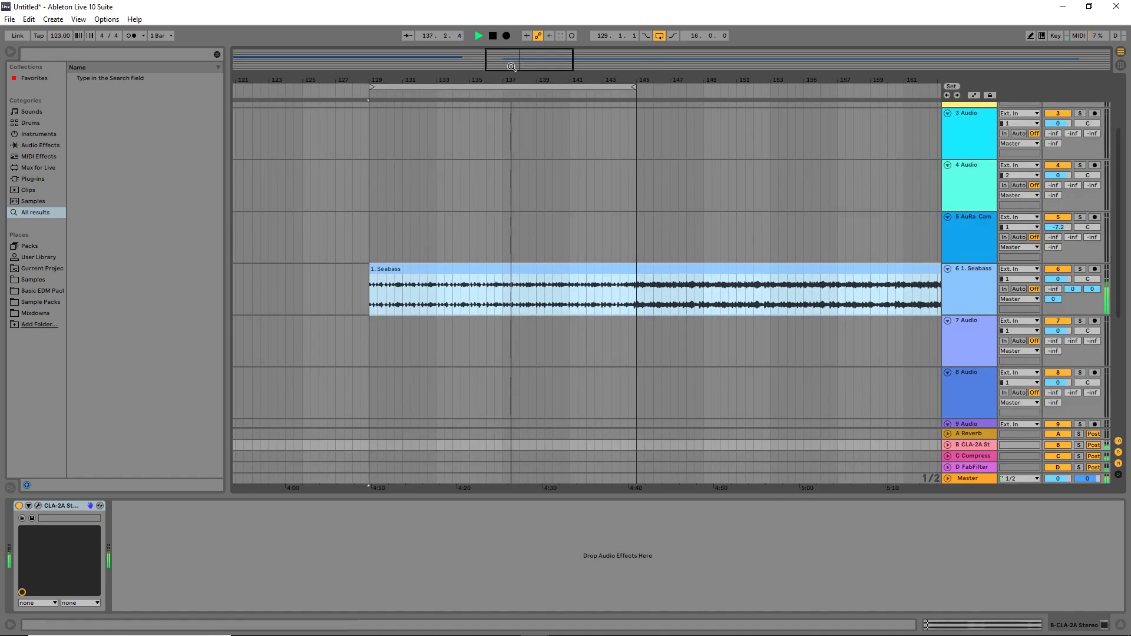
key("Tab")
Step: Turn off the arrangement loop and compare the Seabass playback with return D switched off and on, leaving return D active
left_click(1016, 457)
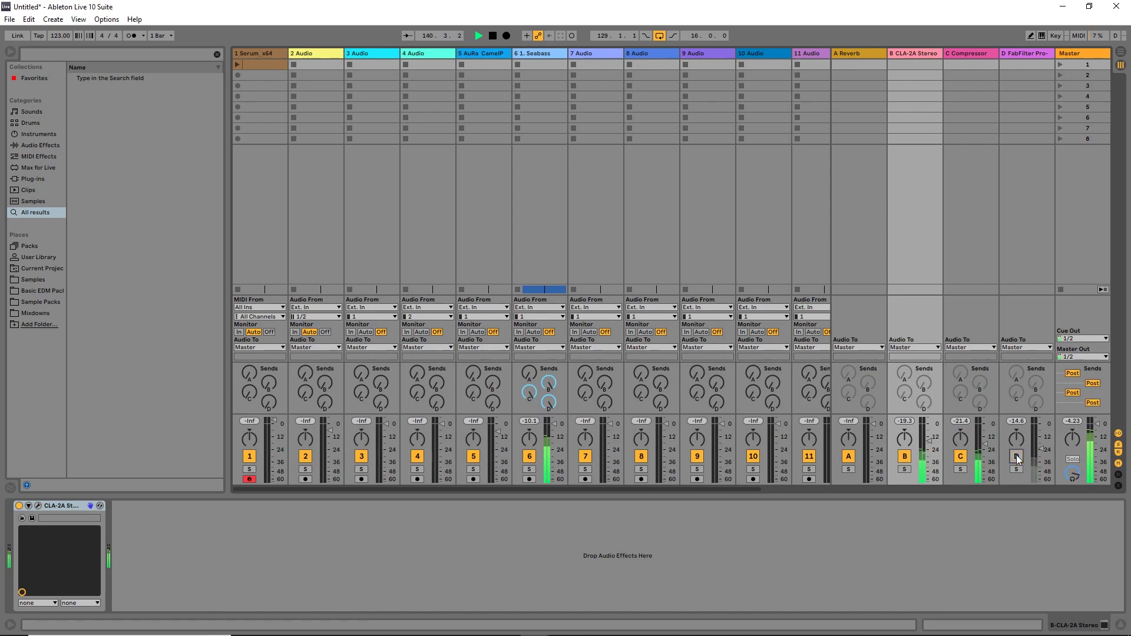
key("Tab")
left_click(659, 35)
key("Tab")
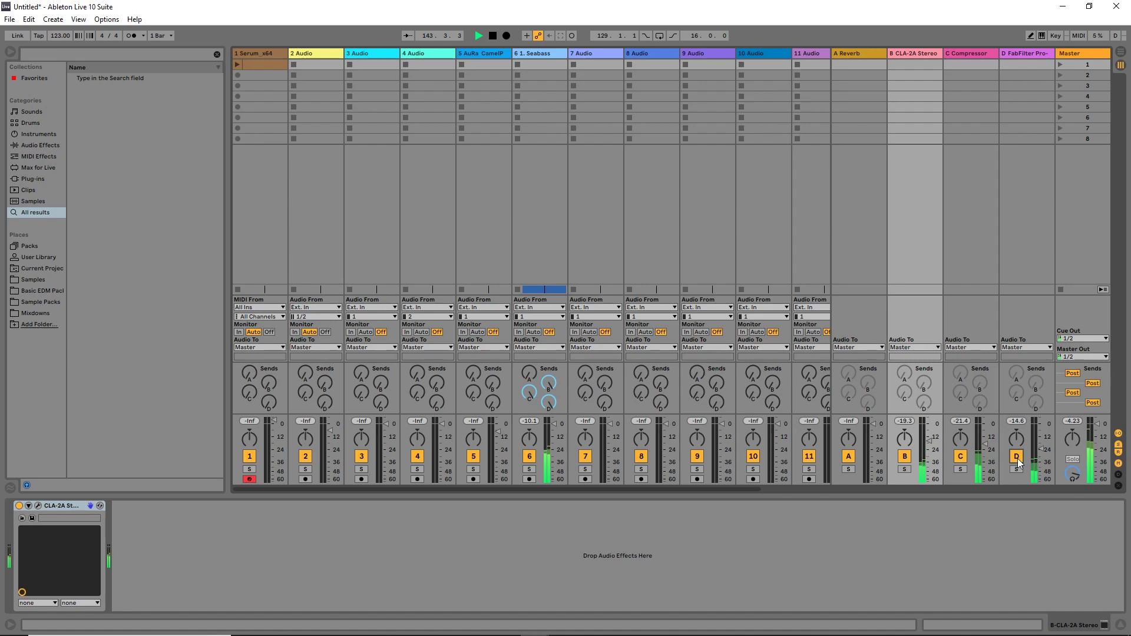
left_click(1017, 461)
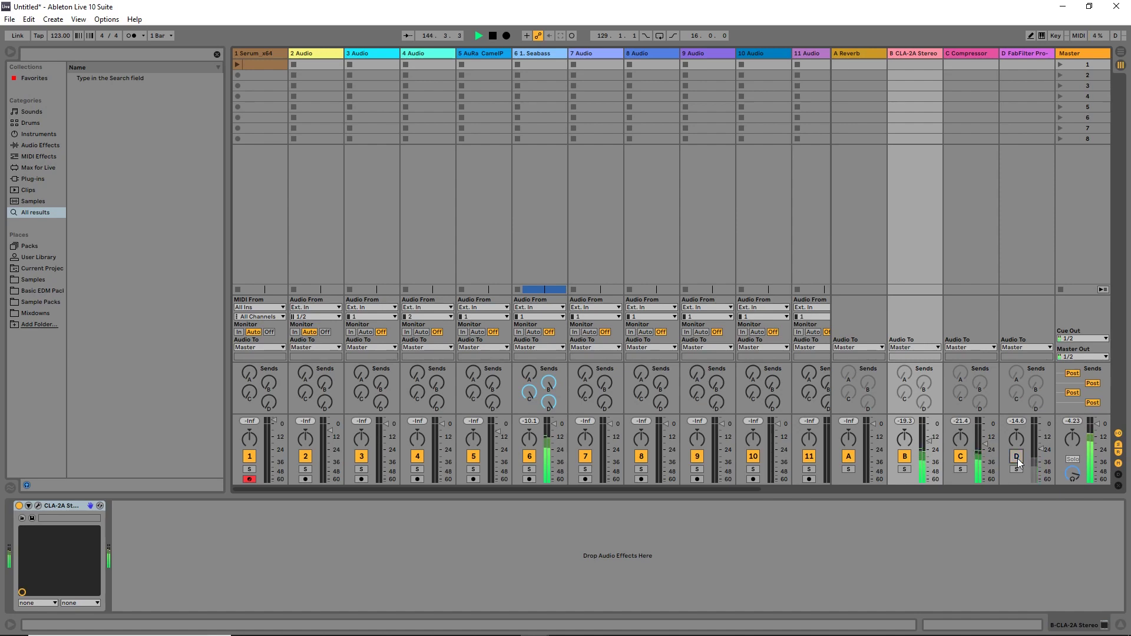
key("Tab")
key("Tab")
left_click(1017, 457)
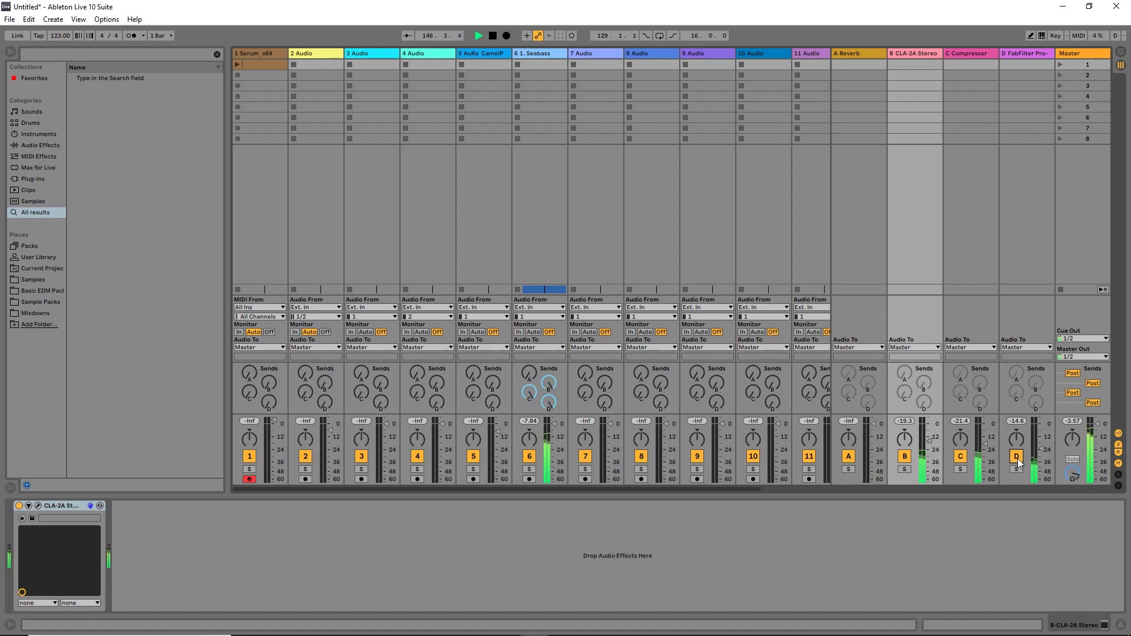
Step: Audition Seabass while toggling return B, stop playback, and review the clip in the Arrangement view
left_click(906, 457)
key("space")
key("Tab")
left_click_drag(557, 69, 608, 69)
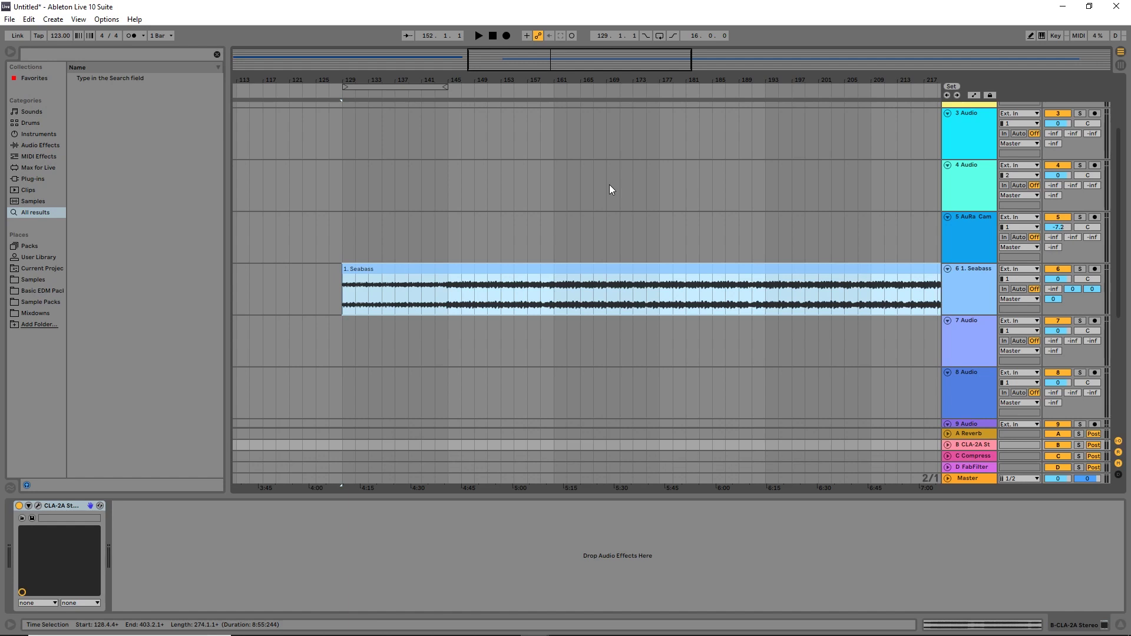
mouse_move(611, 63)
left_mouse_down()
mouse_move(645, 63)
mouse_move(611, 63)
left_mouse_up()
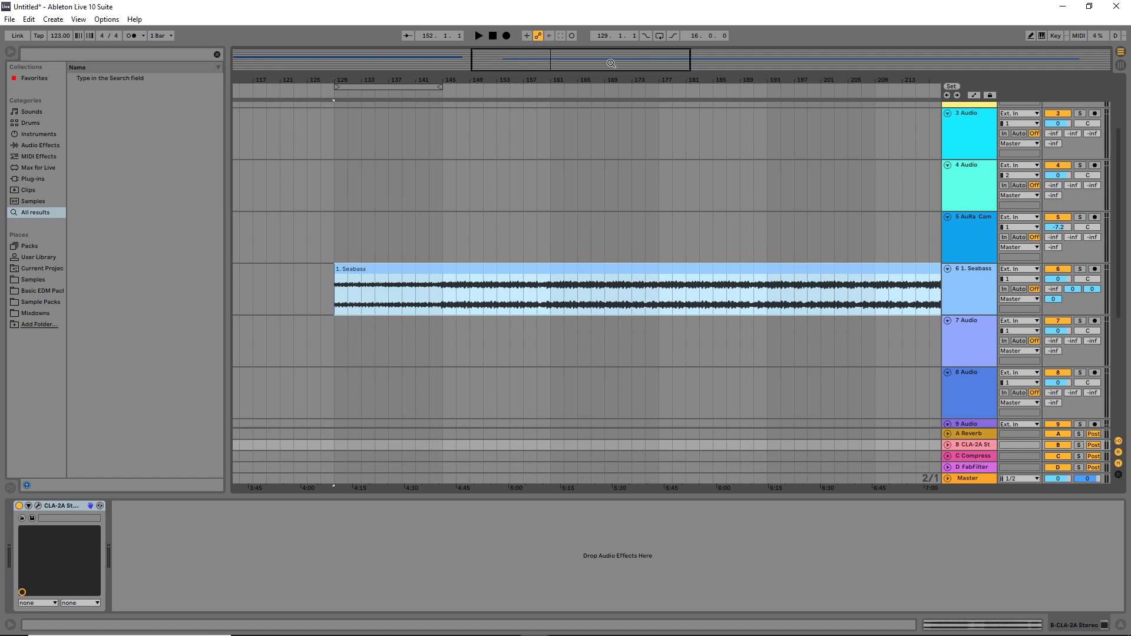
left_click_drag(611, 63, 615, 60)
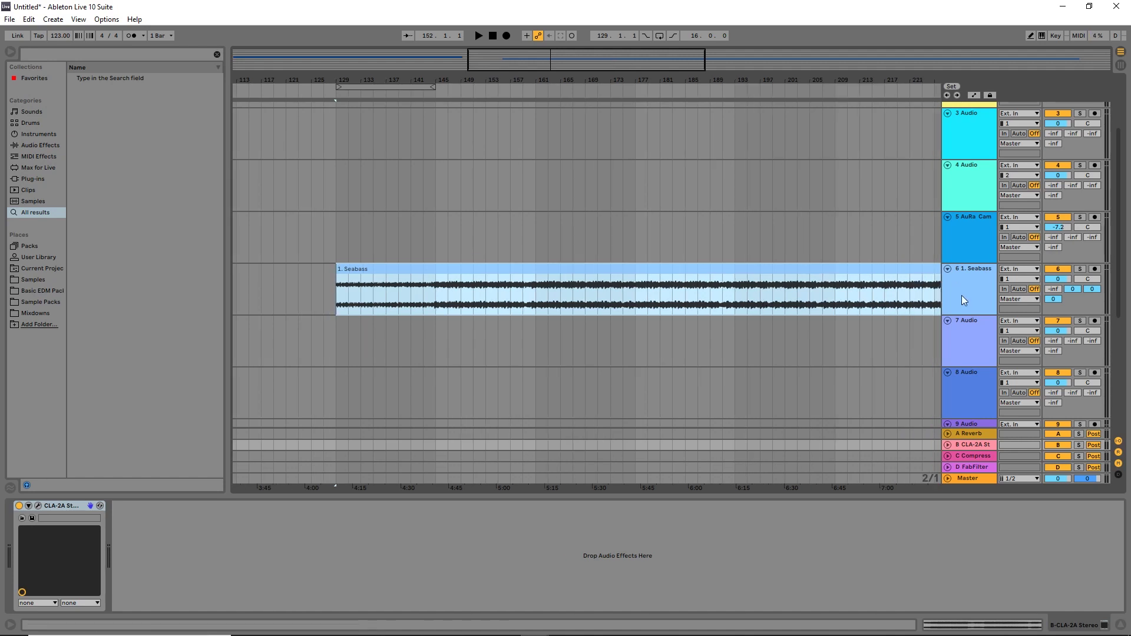
key("Tab")
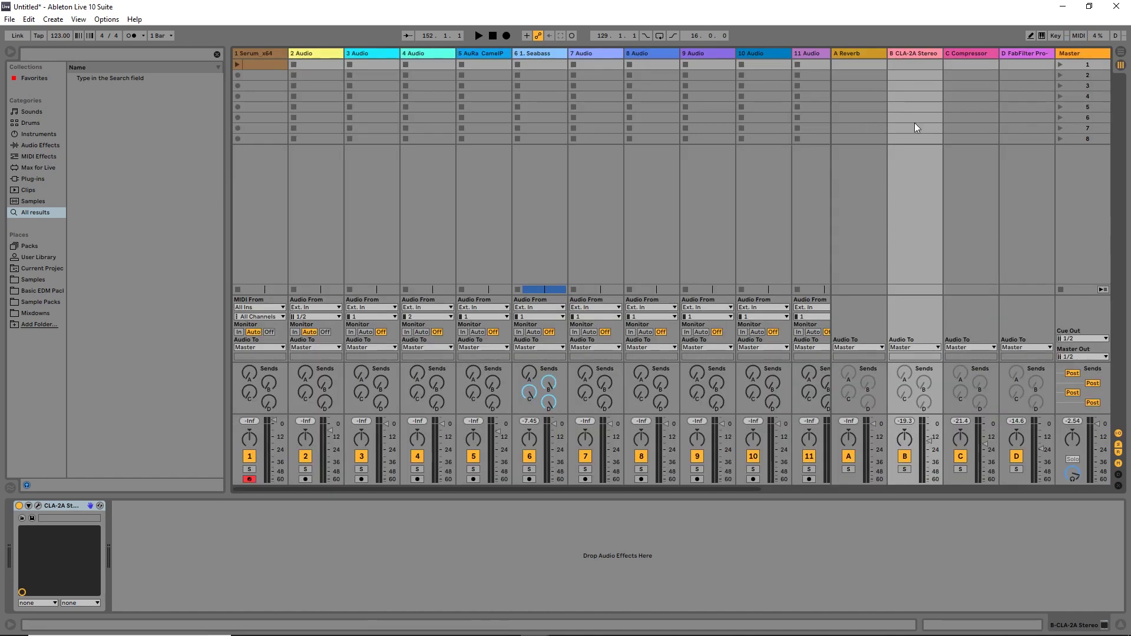
Step: Open the FabFilter Pro-C window on return D and review its attack and release settings
left_click(1031, 57)
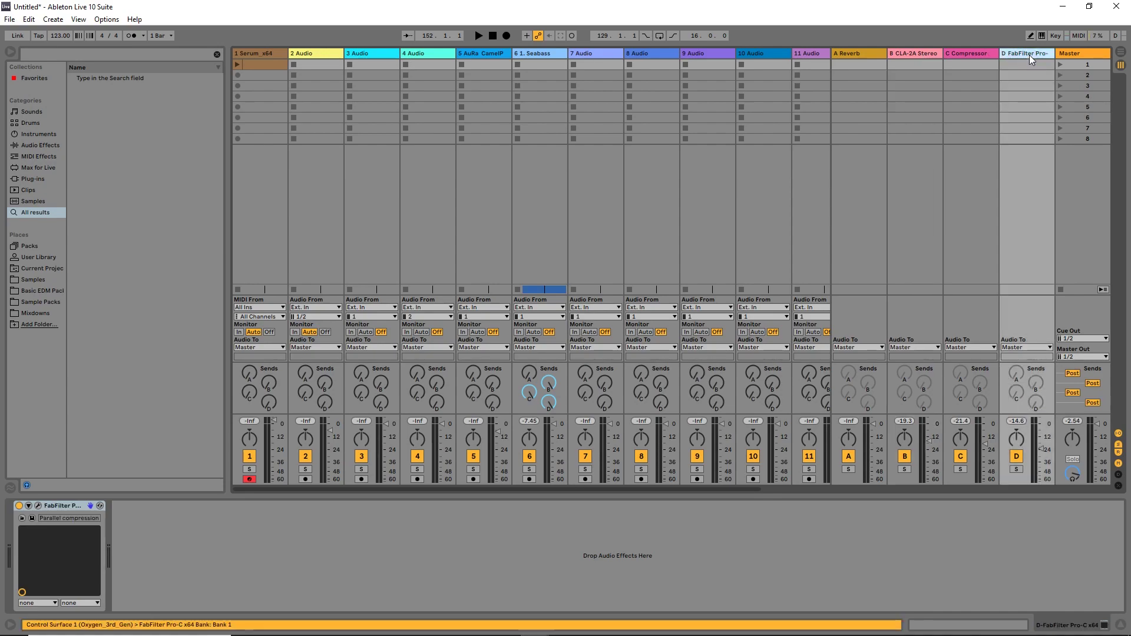
left_click(37, 505)
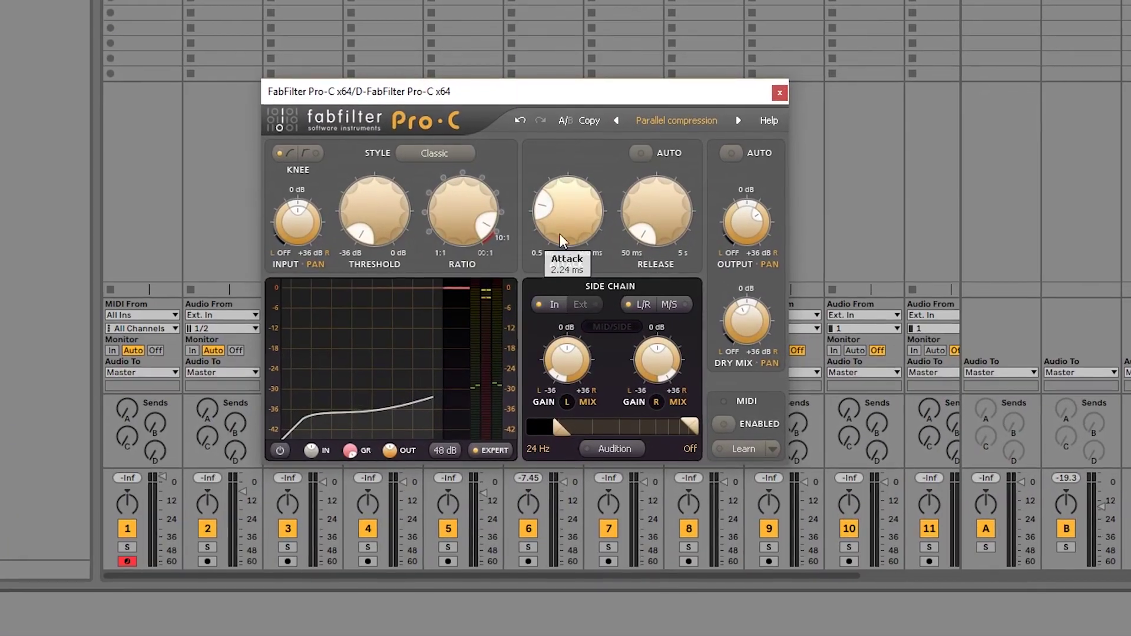
mouse_move(595, 227)
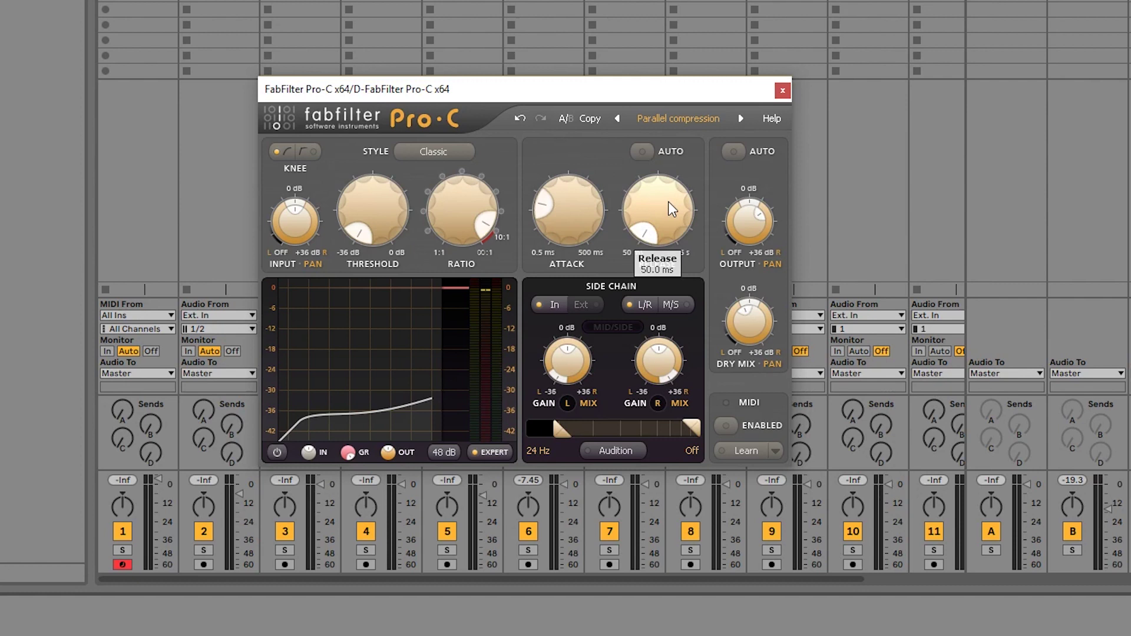
mouse_move(672, 207)
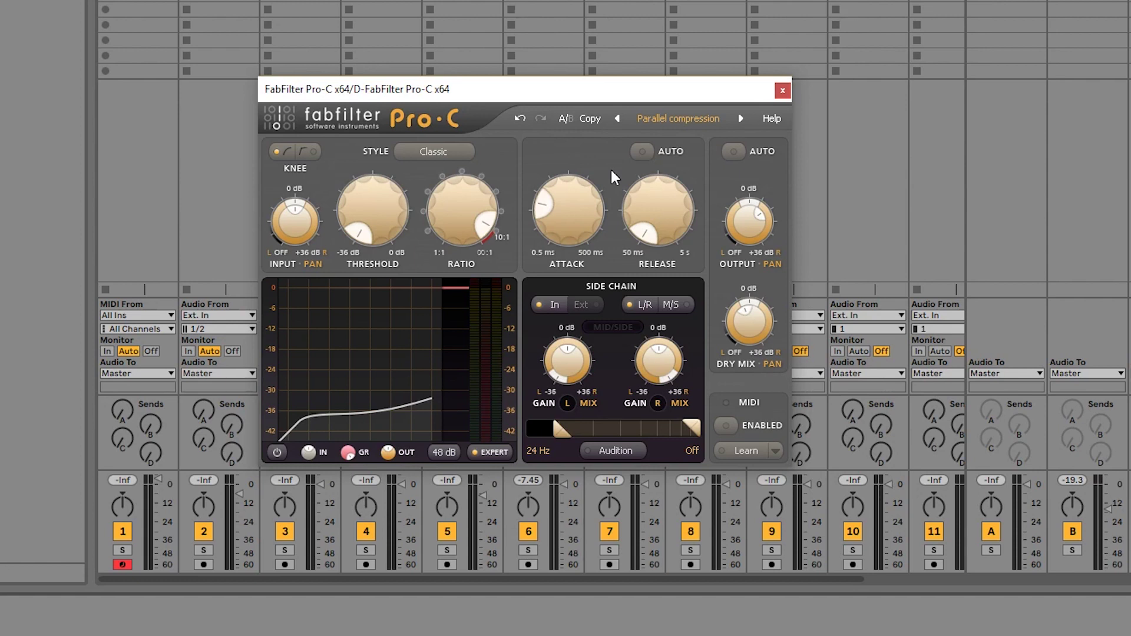
Step: Raise the Pro-C release on return D to about 152 ms
left_click_drag(645, 221, 664, 159)
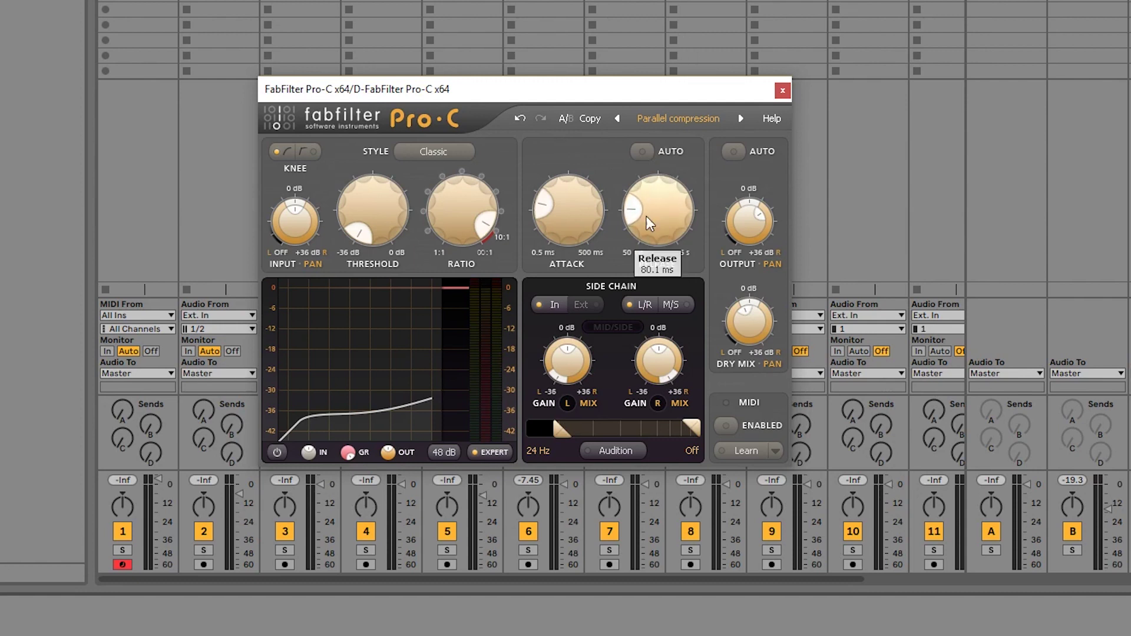
left_click_drag(646, 232, 668, 111)
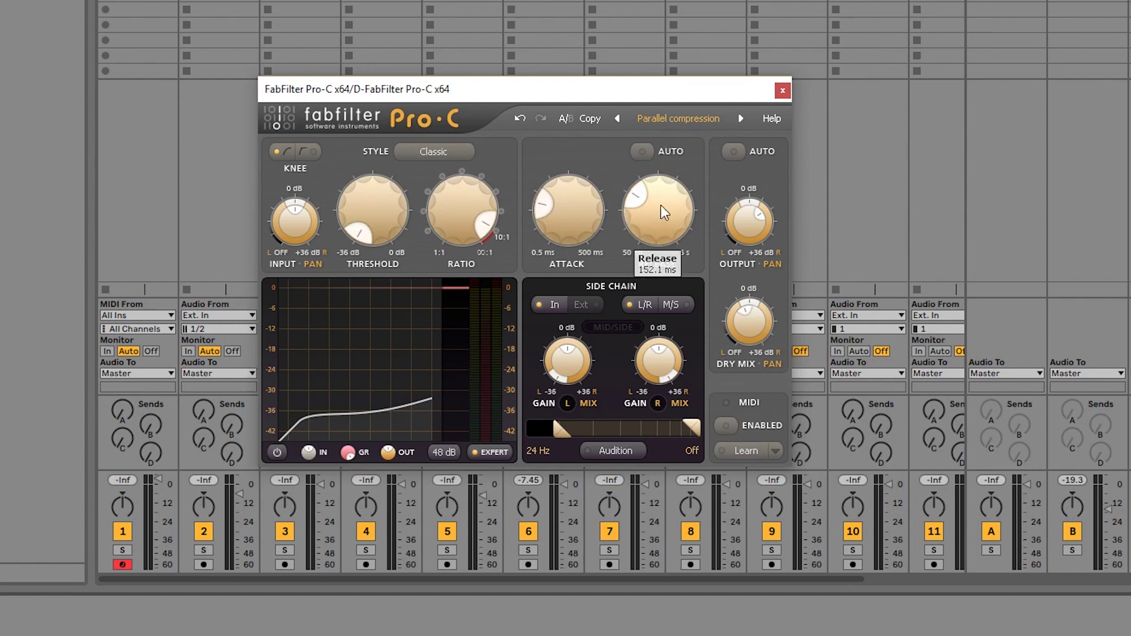
mouse_move(670, 211)
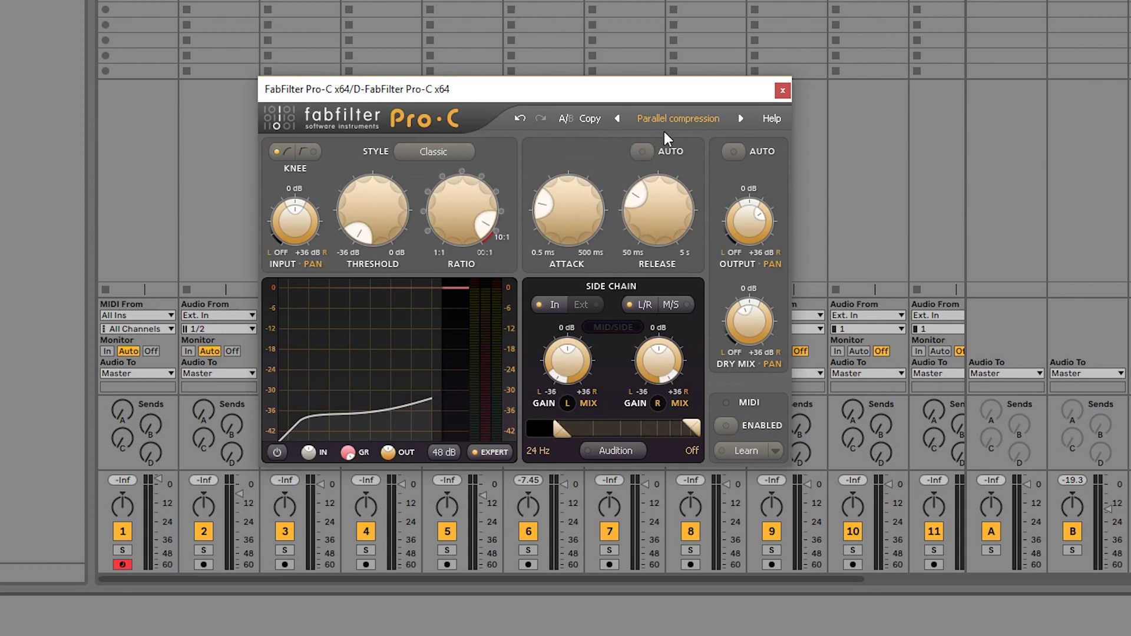
mouse_move(681, 233)
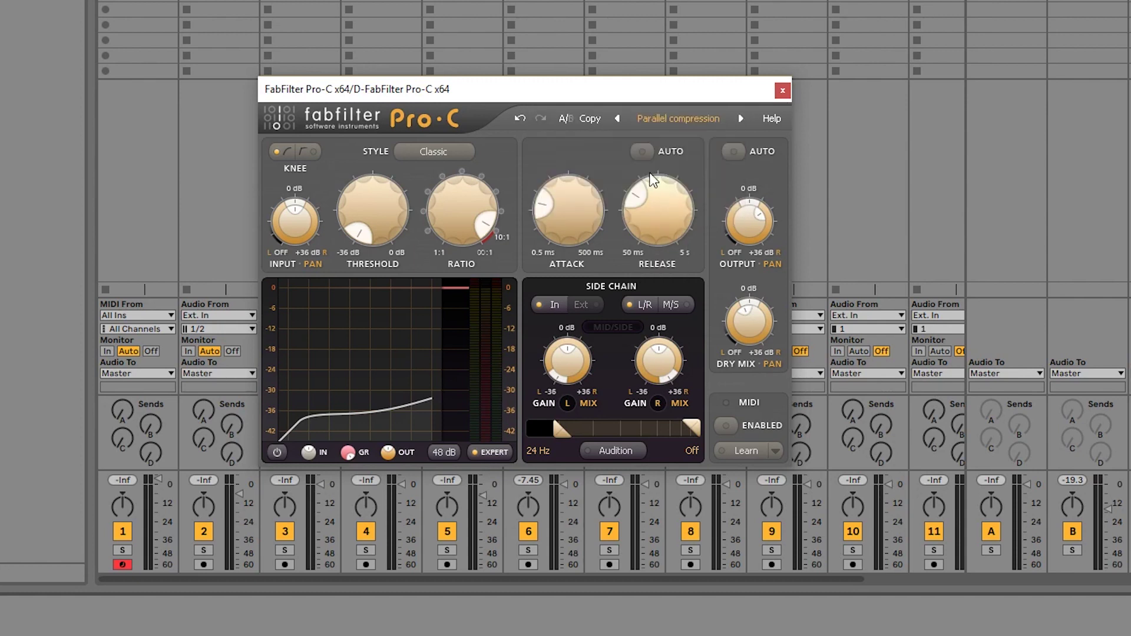
Step: Shorten the Pro-C release on return D slightly, check its attack, and close the plug-in window
mouse_move(579, 199)
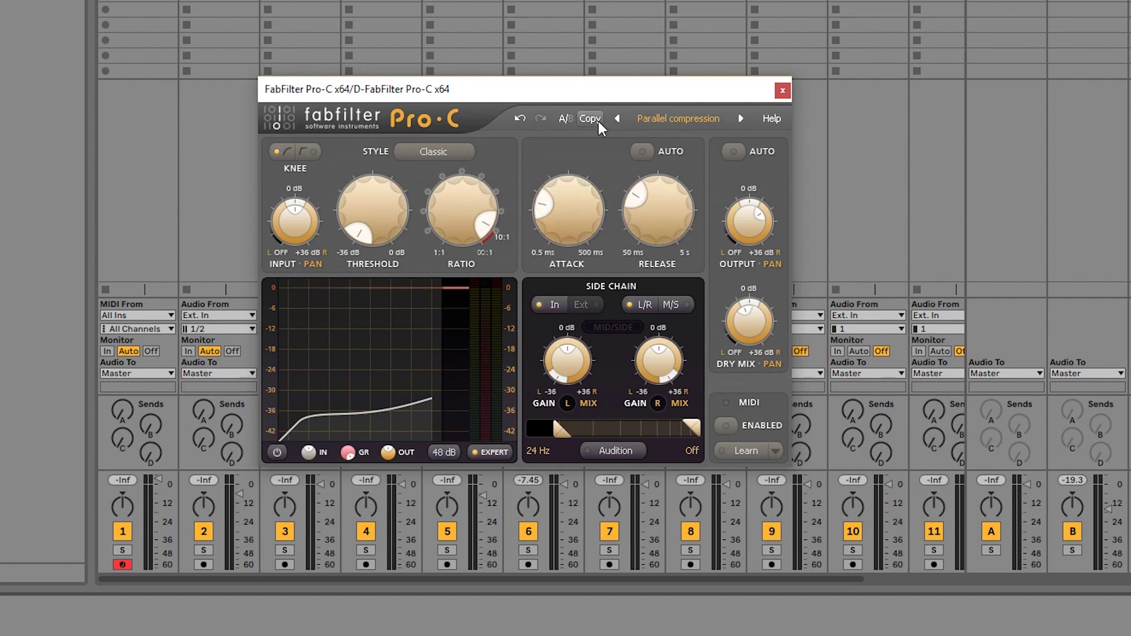
left_click_drag(659, 210, 668, 351)
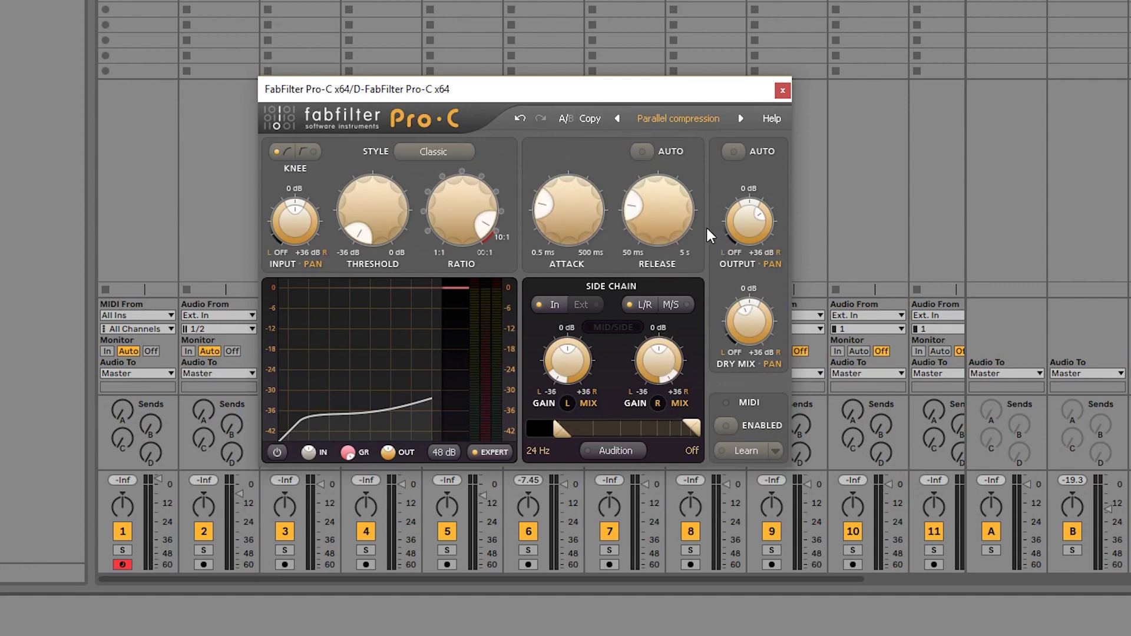
mouse_move(570, 211)
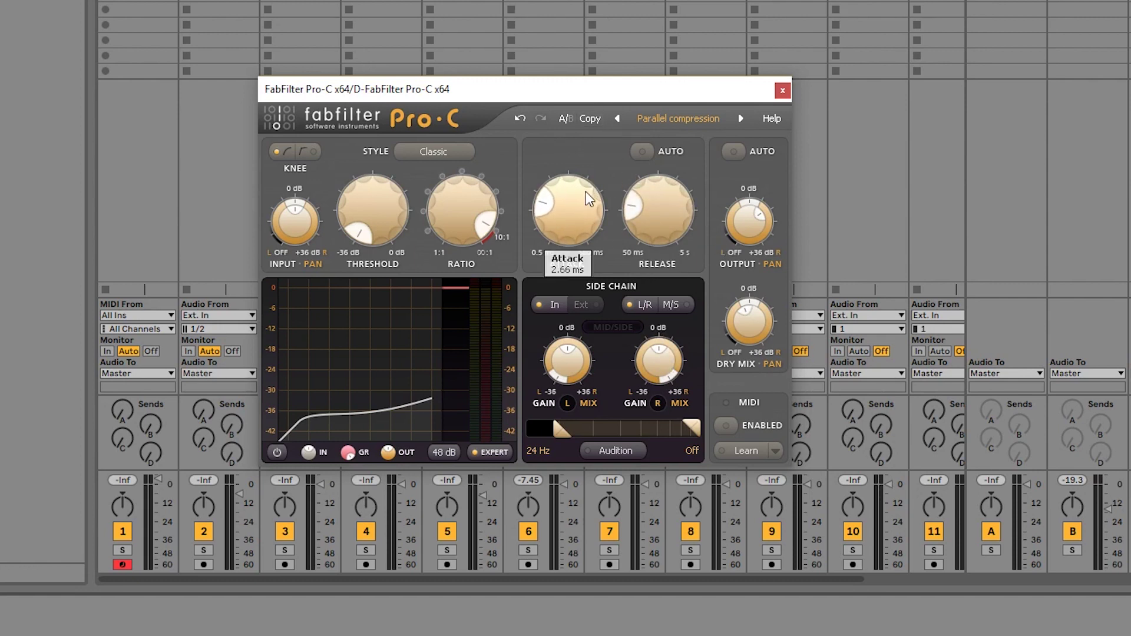
left_click_drag(570, 219, 572, 227)
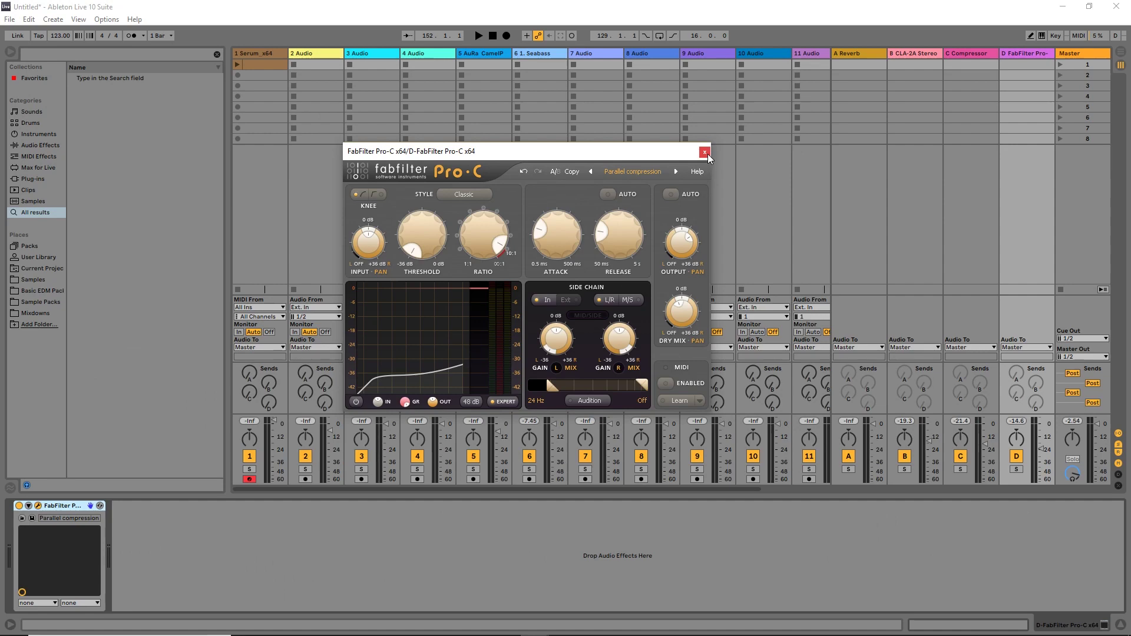
left_click(783, 90)
Step: Switch to the Arrangement view and look over the Seabass clip from its start
key("Tab")
left_click_drag(602, 56, 685, 61)
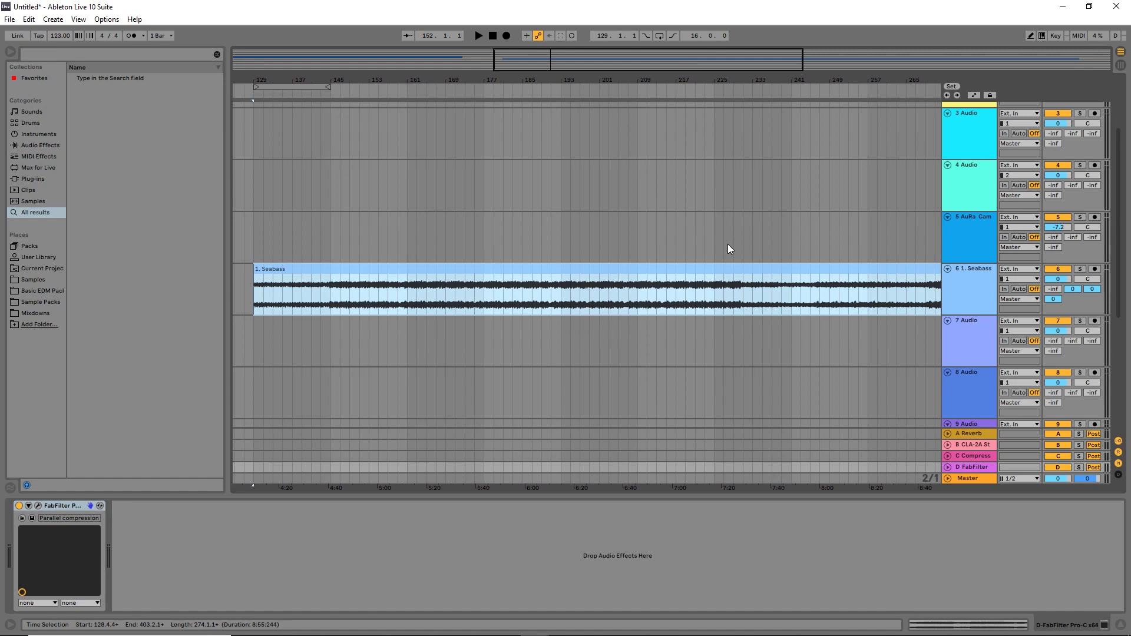
mouse_move(713, 68)
left_mouse_down()
mouse_move(711, 58)
mouse_move(709, 87)
mouse_move(708, 54)
mouse_move(718, 70)
left_mouse_up()
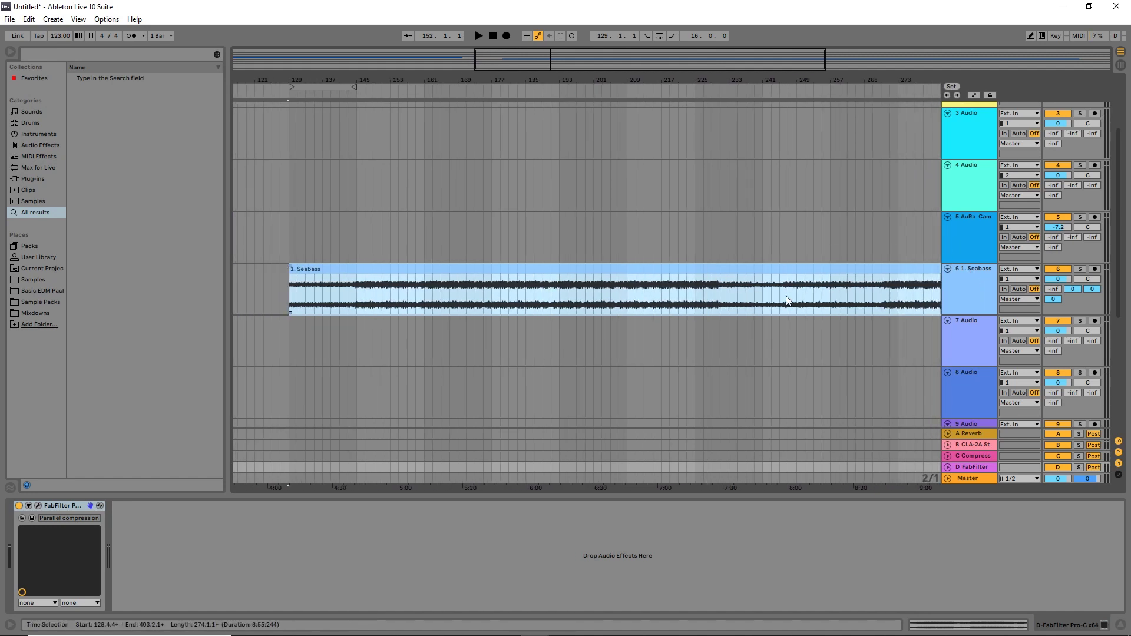
Step: Inspect the compressors on returns B and C in the Session view, then return to the Seabass clip in the Arrangement view
key("Tab")
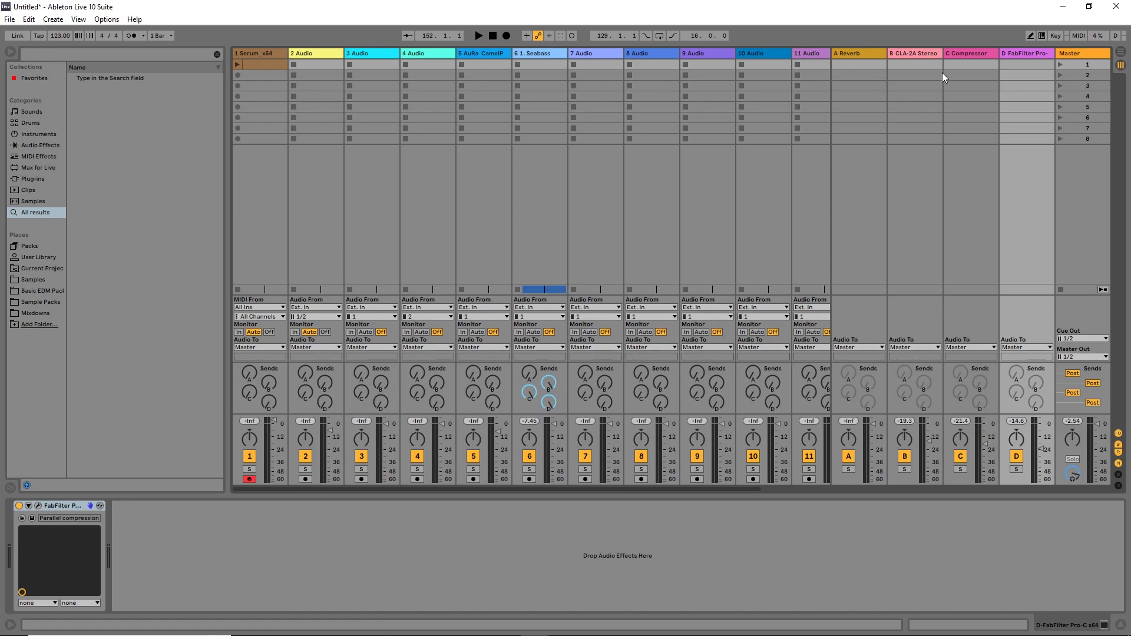
left_click(920, 74)
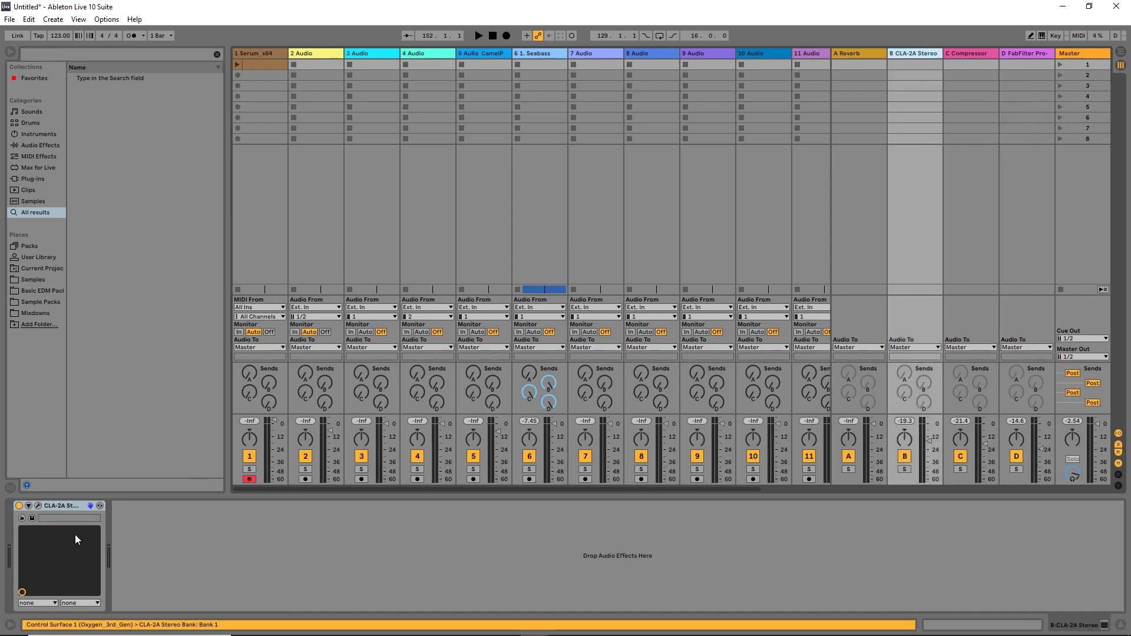
left_click(967, 62)
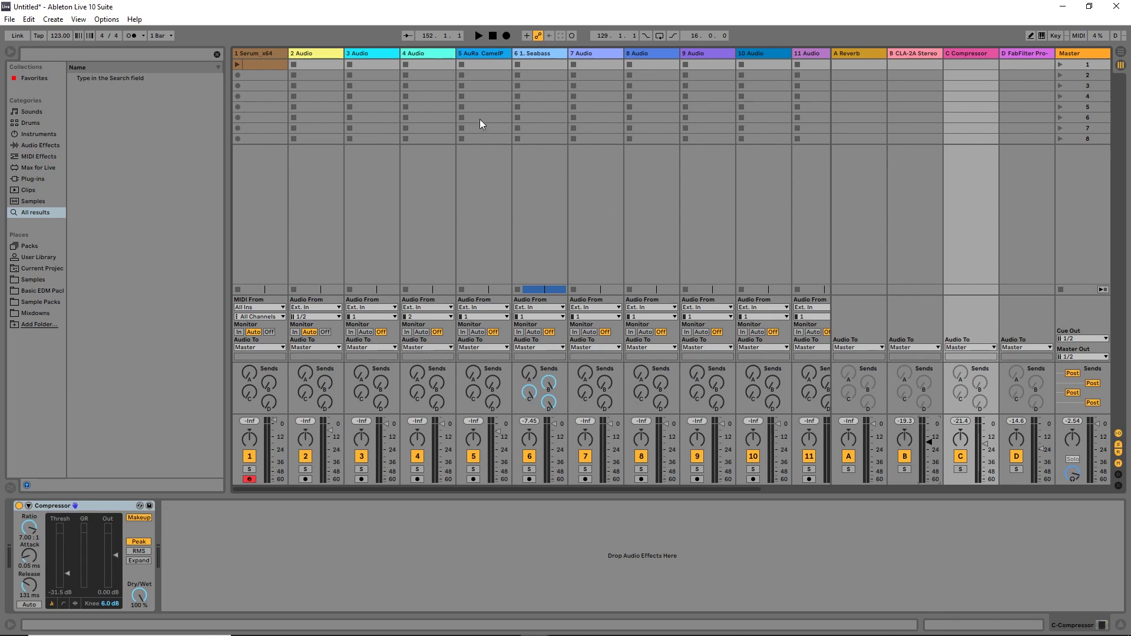
key("Tab")
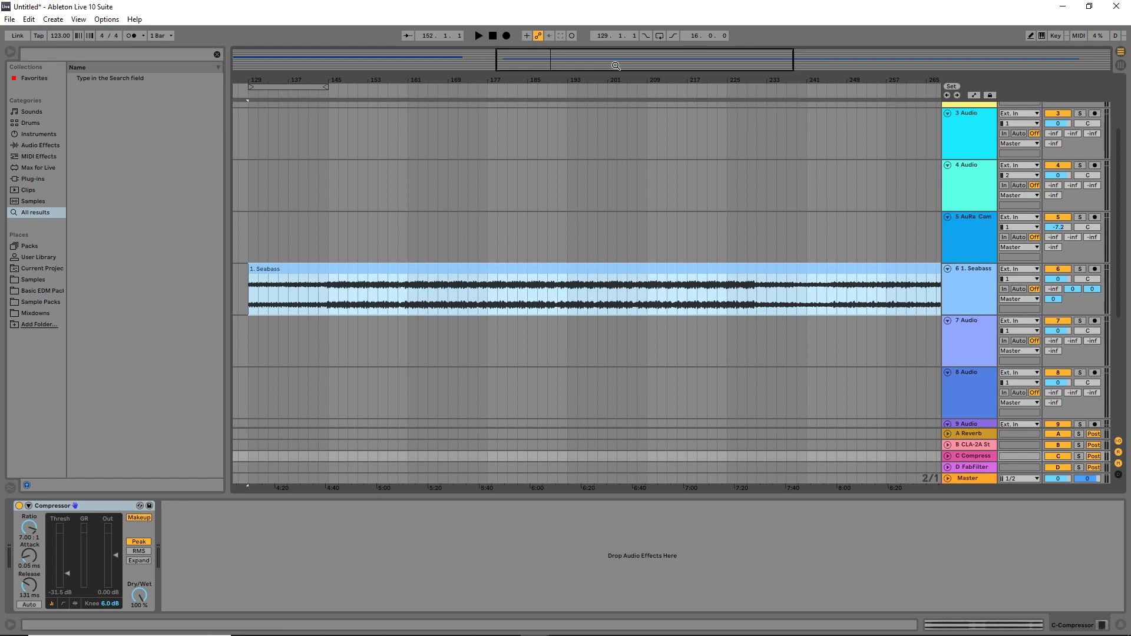
left_click_drag(616, 65, 621, 64)
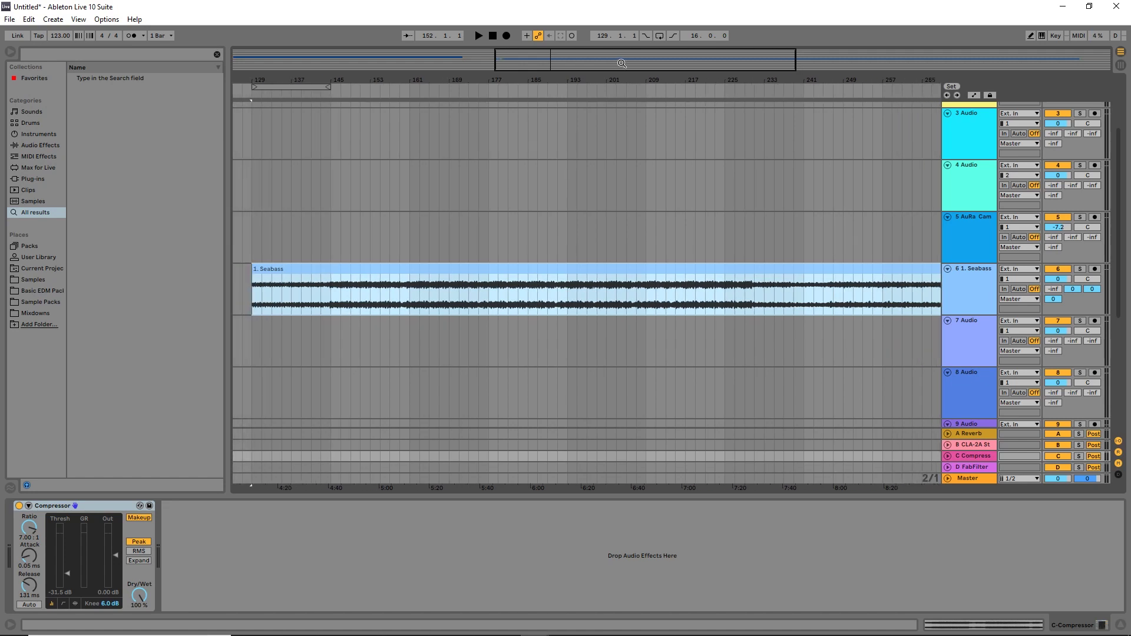